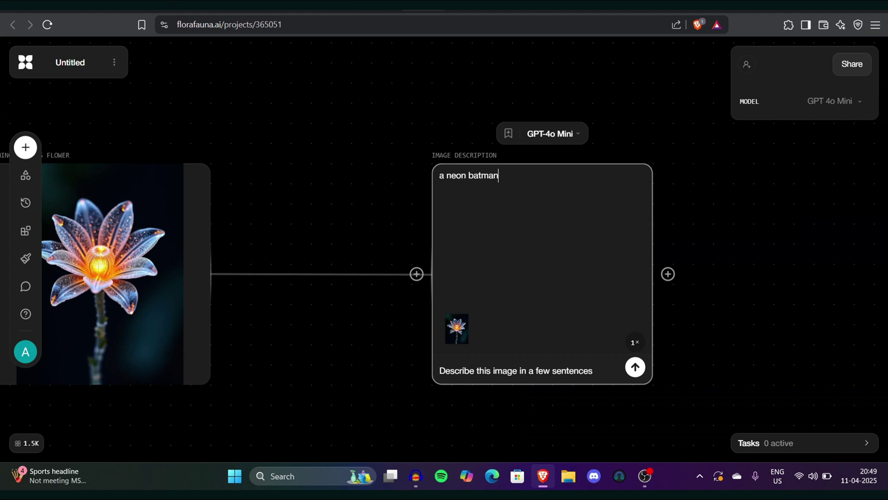
- Box-select the glass flower image and its description block, then delete both
scroll(197, 85, "down", 3)
scroll(196, 86, "down", 2)
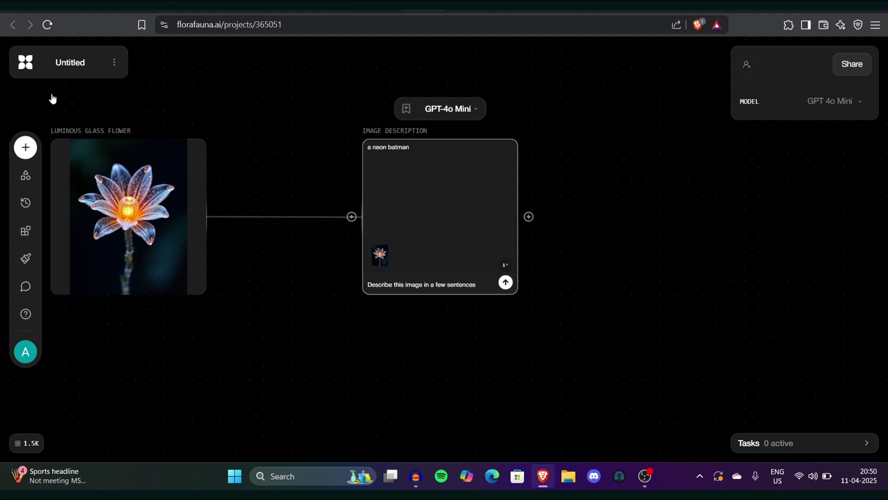
left_click(27, 96)
left_click_drag(26, 96, 599, 411)
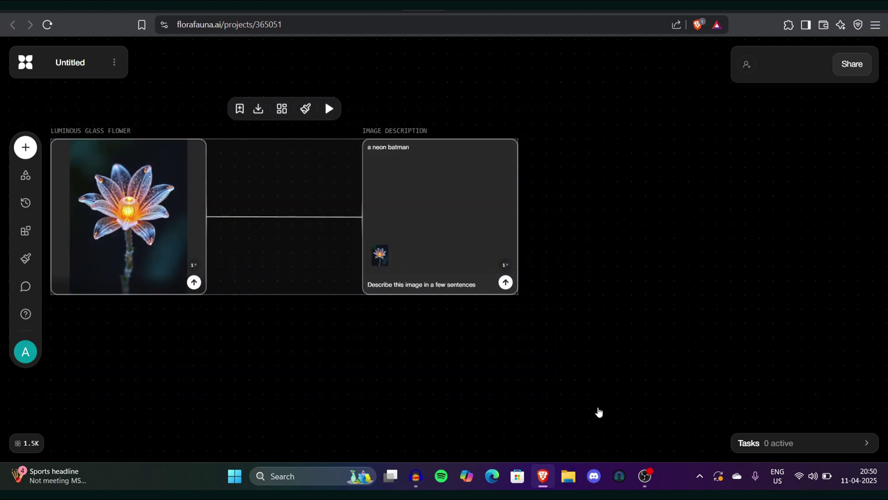
key("Delete")
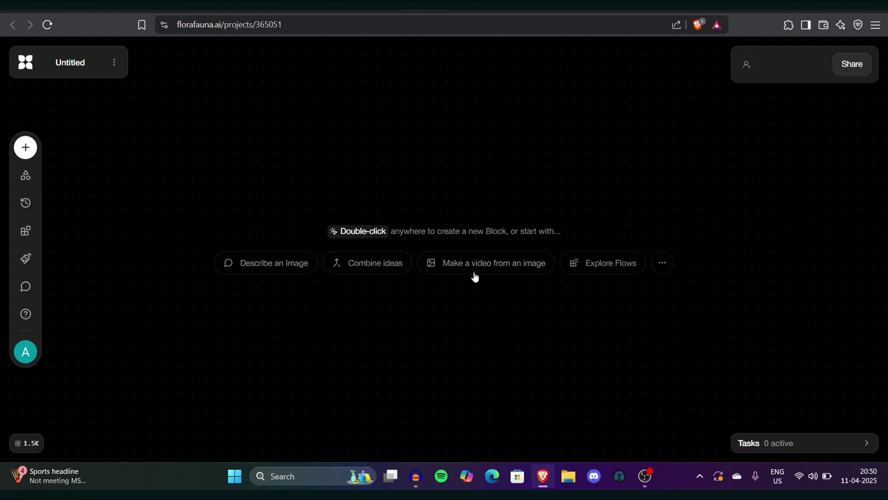
- Load the Describe an Image starter, keep GPT 4o Mini, and select all the description text
left_click(259, 264)
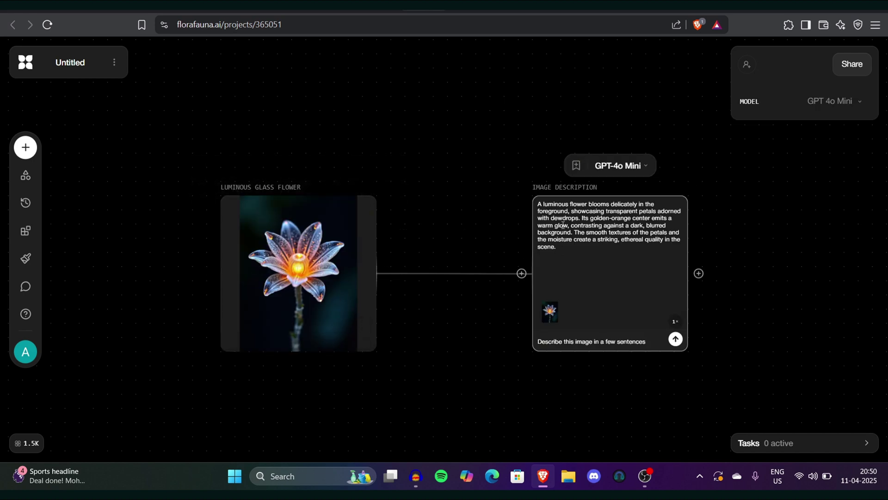
left_click_drag(601, 204, 613, 208)
left_click(617, 213)
left_click(630, 166)
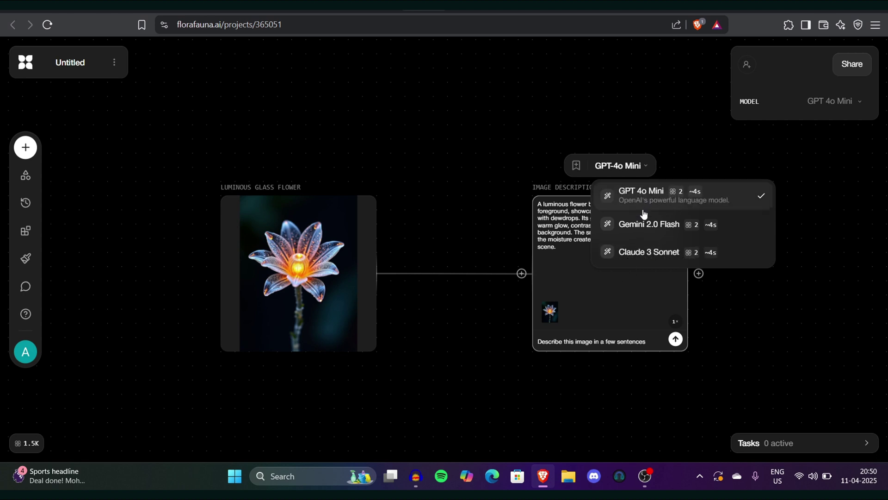
left_click(667, 166)
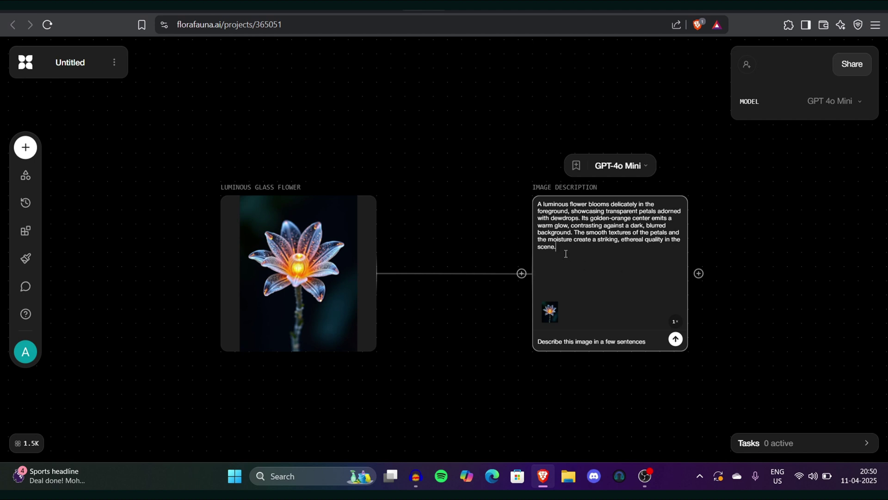
key("ctrl+a")
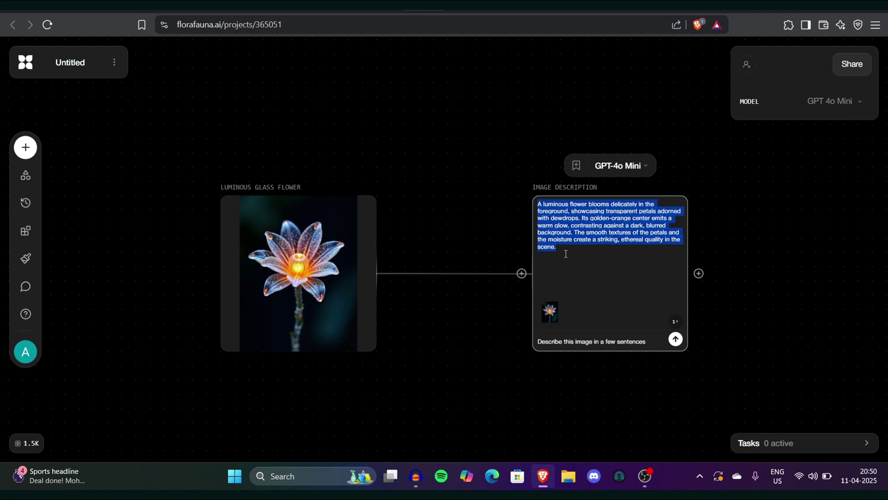
- Replace the description text with the prompt 'a neon batman'
type("a neon batman")
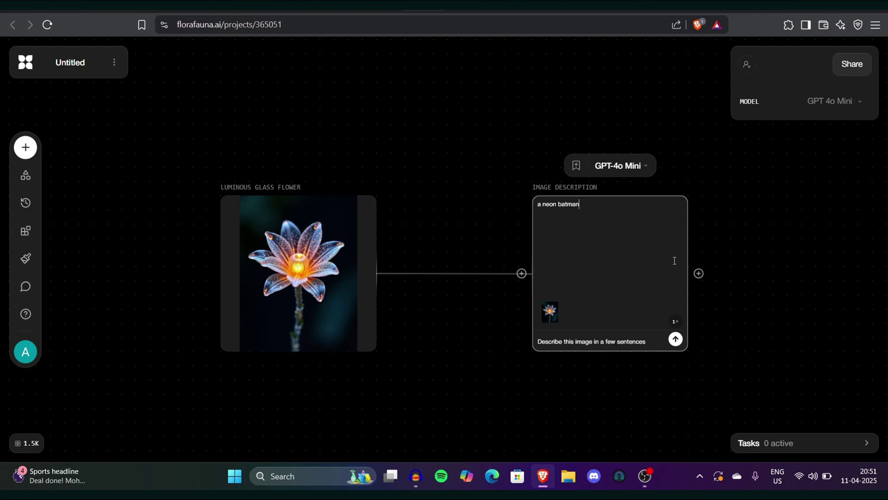
scroll(699, 270, "up", 2)
scroll(699, 270, "up", 2)
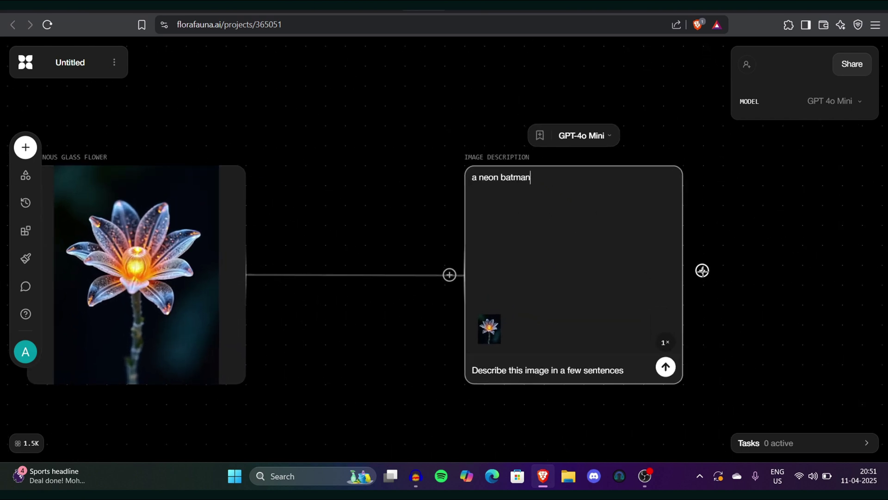
- Connect the description to a new Flux Dev image block and generate the neon Batman
left_click_drag(721, 276, 761, 237)
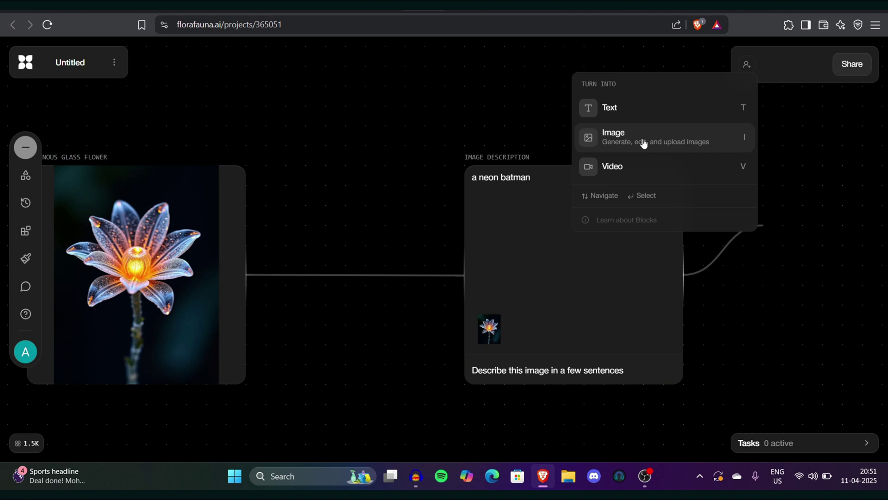
left_click(643, 143)
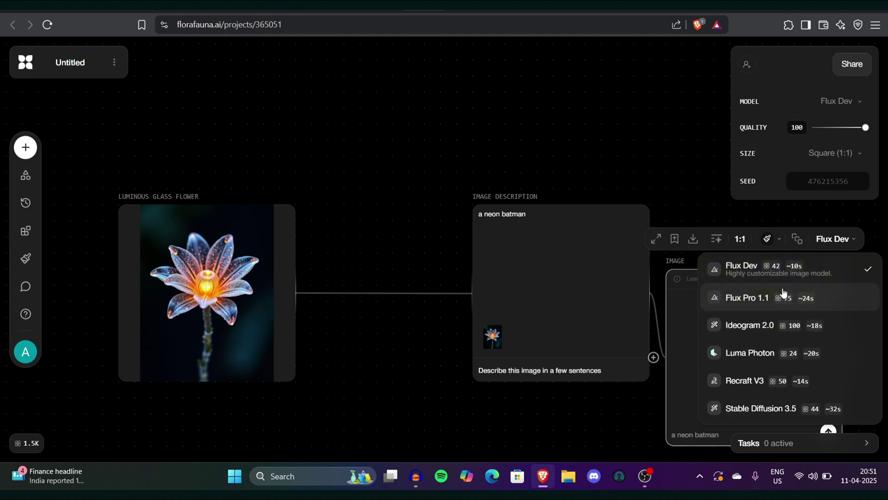
left_click(779, 272)
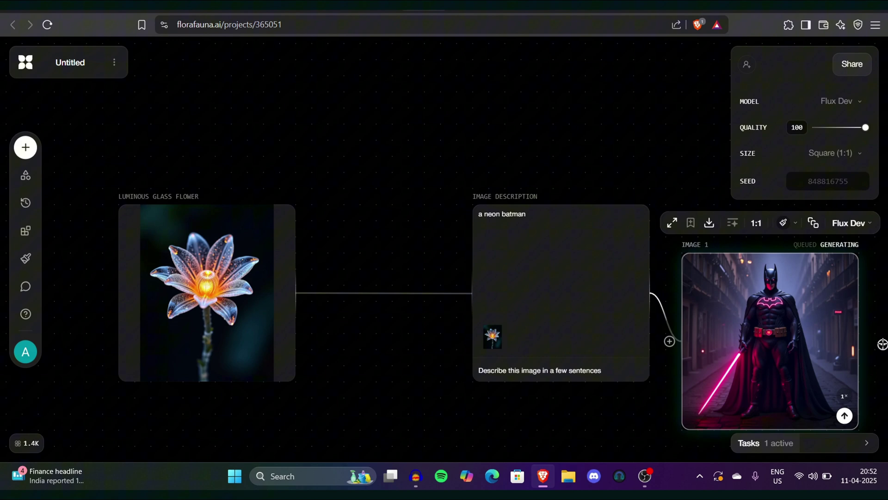
- Branch a new image block from the Batman image and generate the 'make it purple' variant
left_click_drag(882, 344, 457, 422)
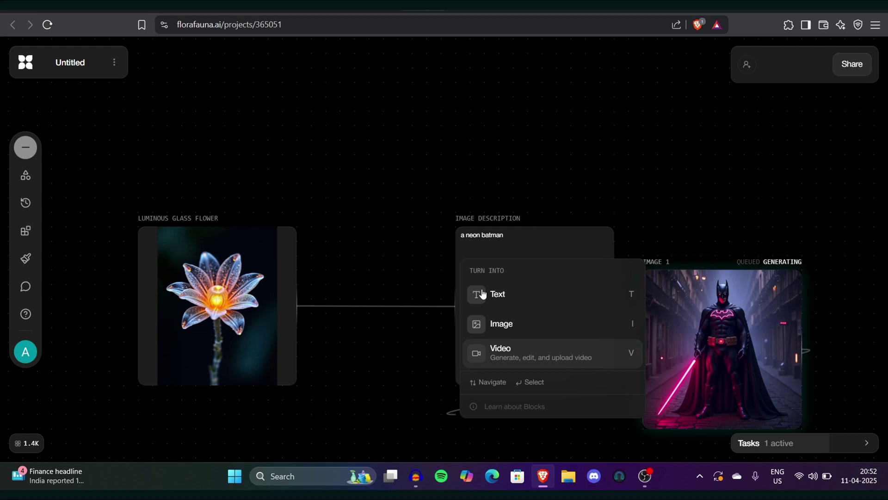
left_click(509, 326)
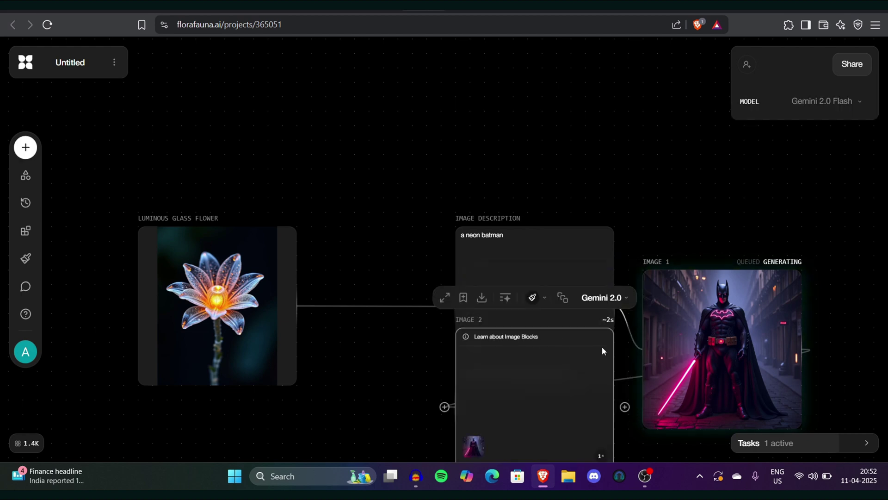
type("make it purple")
left_click(572, 438)
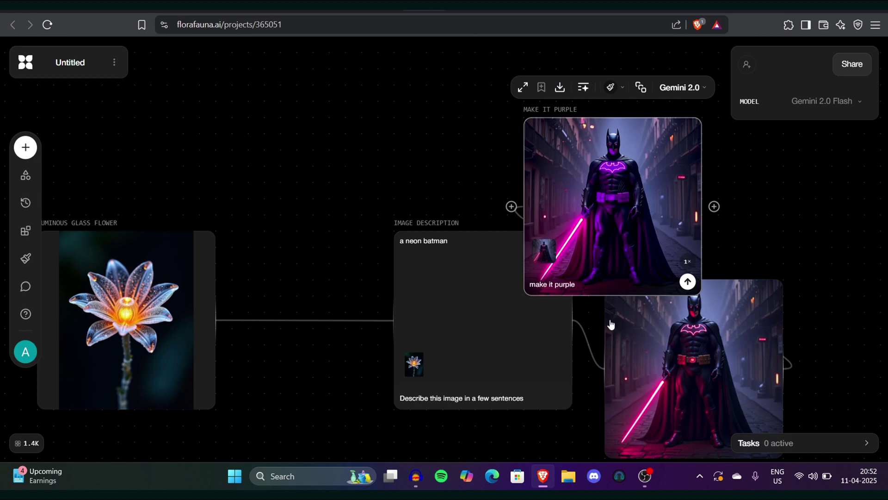
- Select every block on the canvas and delete them all
scroll(642, 172, "up", 1)
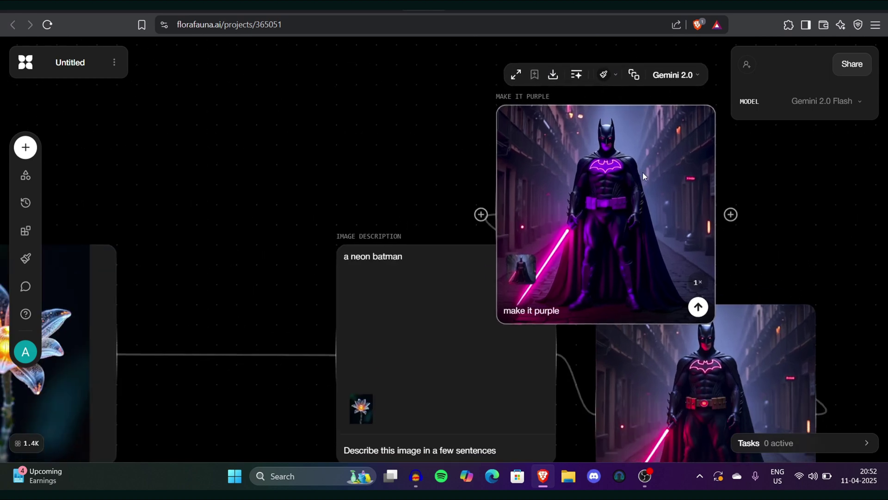
scroll(642, 172, "up", 1)
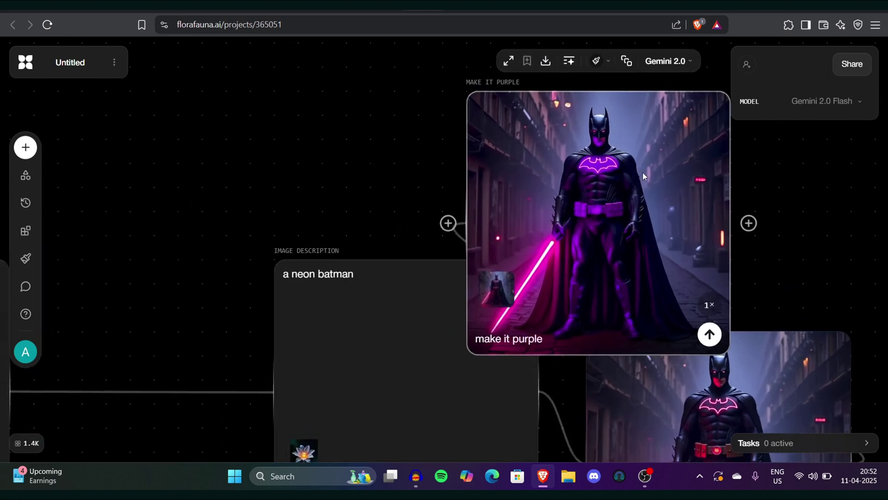
left_click(351, 205)
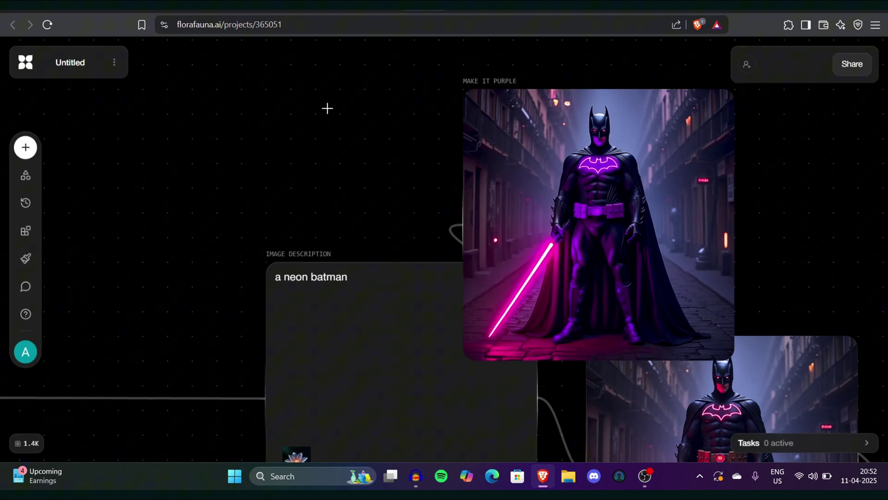
scroll(324, 125, "down", 1)
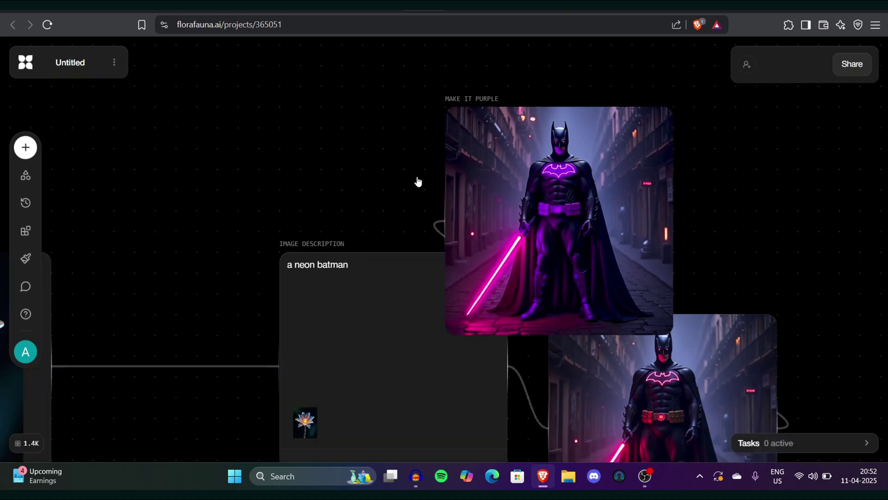
left_click(452, 188)
key("ctrl+a")
key("Delete")
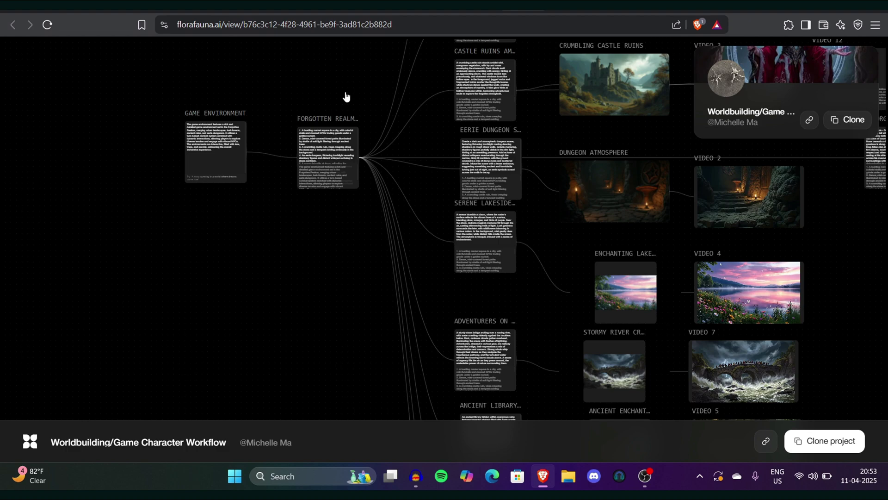
- Zoom around the shared flow and skim the Game Environment prompt text
scroll(346, 97, "down", 2)
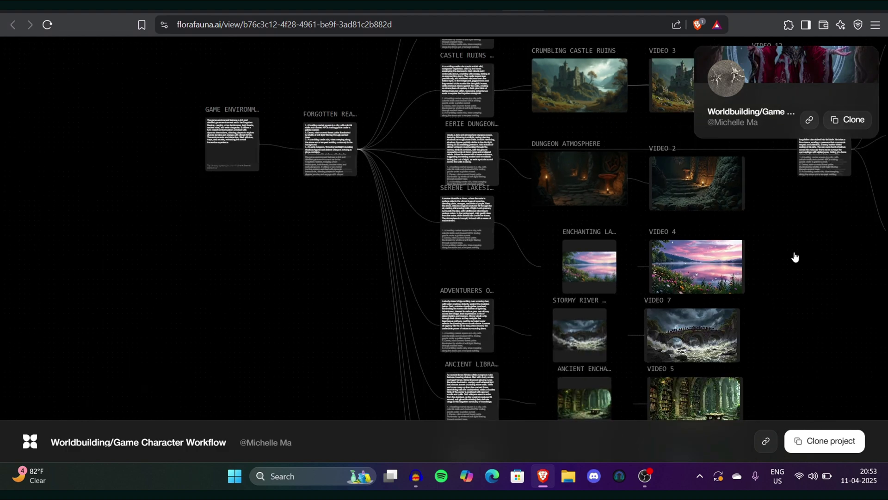
scroll(780, 257, "down", 1)
scroll(778, 258, "down", 2)
scroll(778, 258, "down", 1)
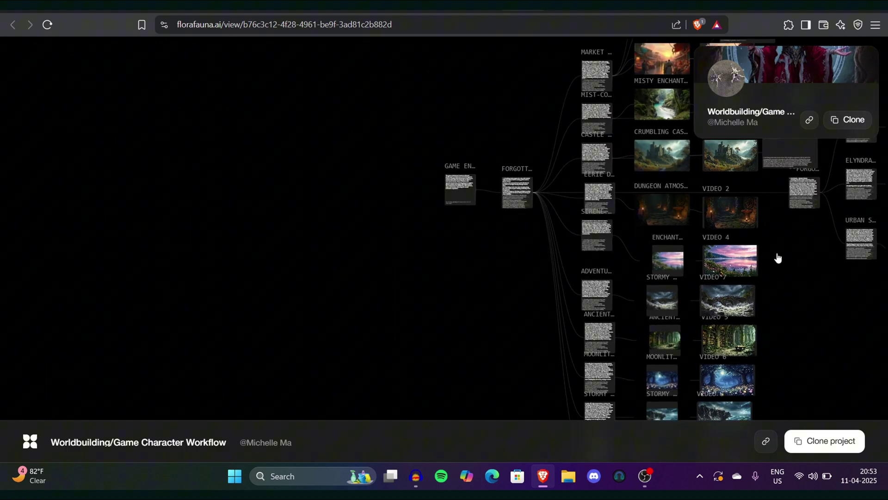
scroll(778, 258, "down", 1)
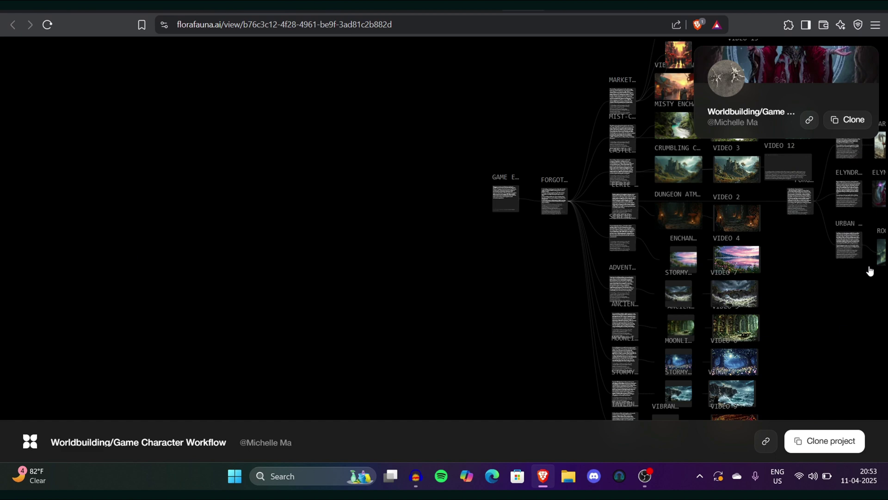
scroll(536, 189, "up", 8)
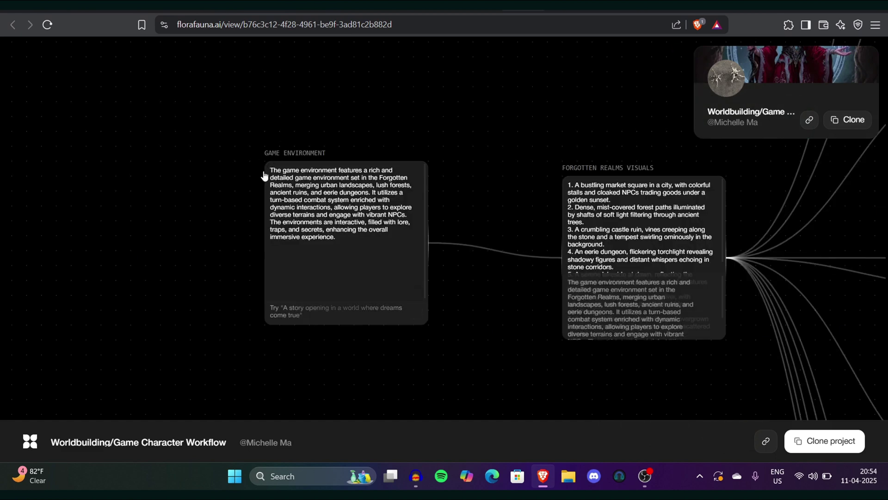
mouse_move(271, 170)
left_mouse_down()
mouse_move(340, 215)
mouse_move(407, 216)
left_mouse_up()
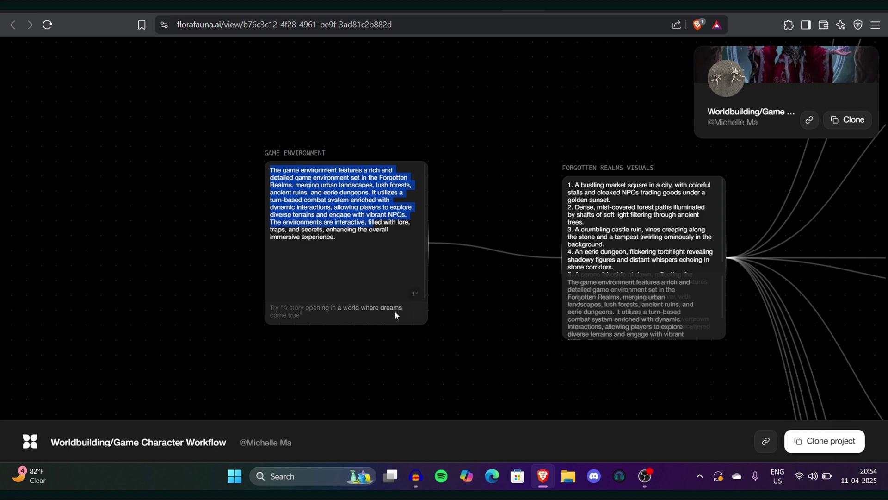
left_click(384, 245)
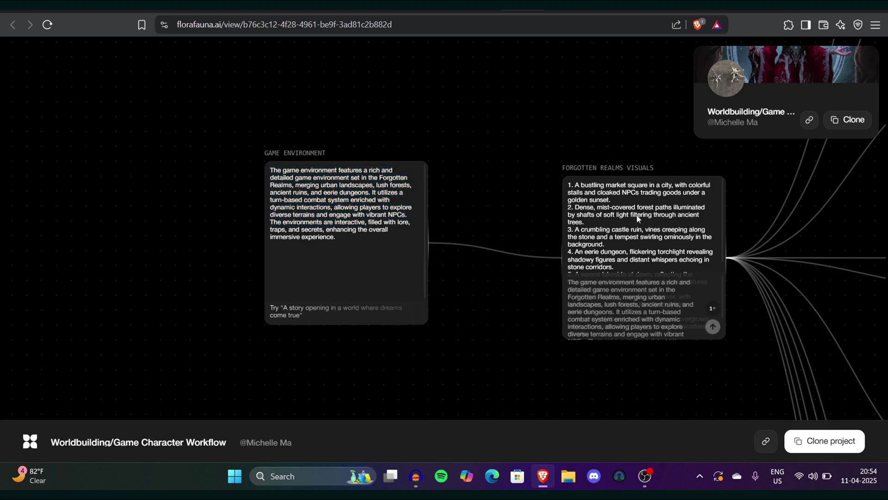
- Pan right and zoom in on the Eerie Dungeon Shadows prompt and Dungeon Atmosphere image
scroll(637, 218, "down", 2)
scroll(642, 251, "down", 1)
scroll(641, 251, "down", 2)
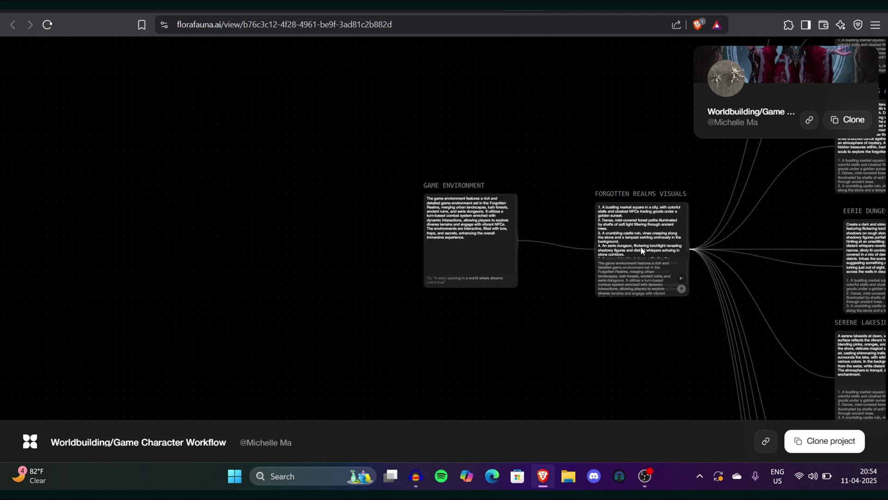
scroll(641, 250, "down", 2)
scroll(642, 250, "down", 2)
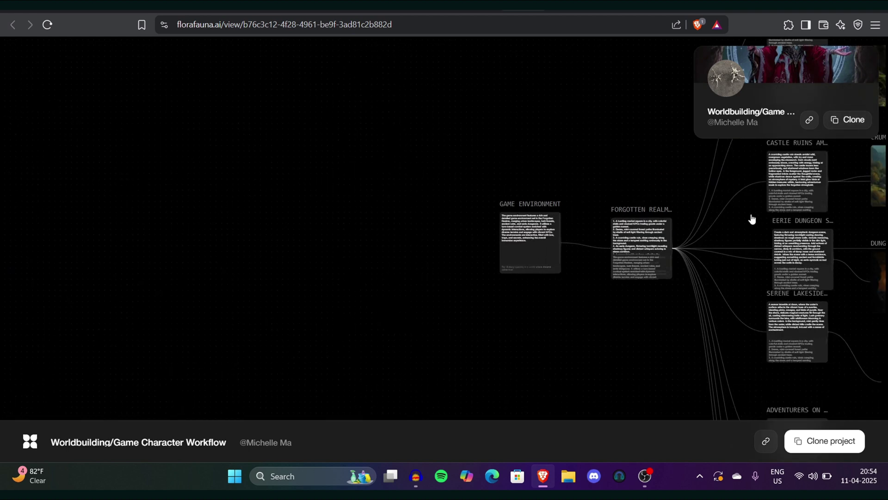
scroll(751, 220, "right", 1)
scroll(751, 220, "right", 3)
scroll(751, 220, "right", 3)
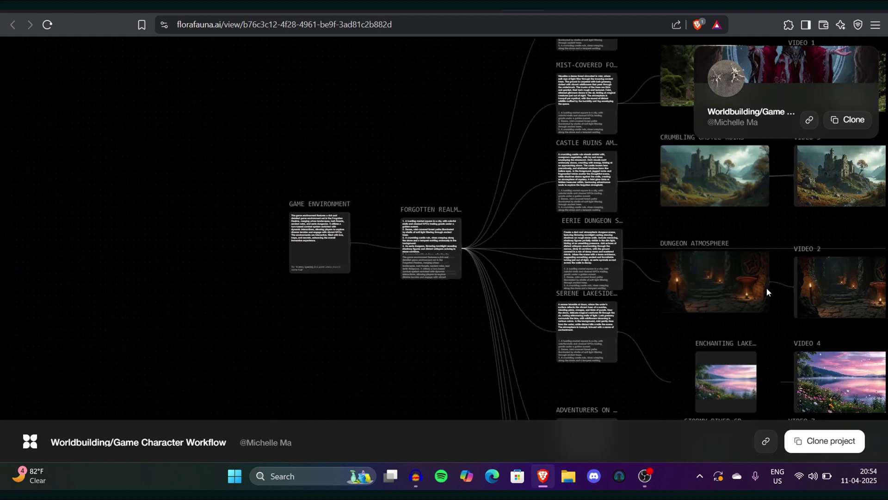
scroll(767, 284, "up", 2)
scroll(767, 284, "up", 2)
scroll(767, 285, "up", 2)
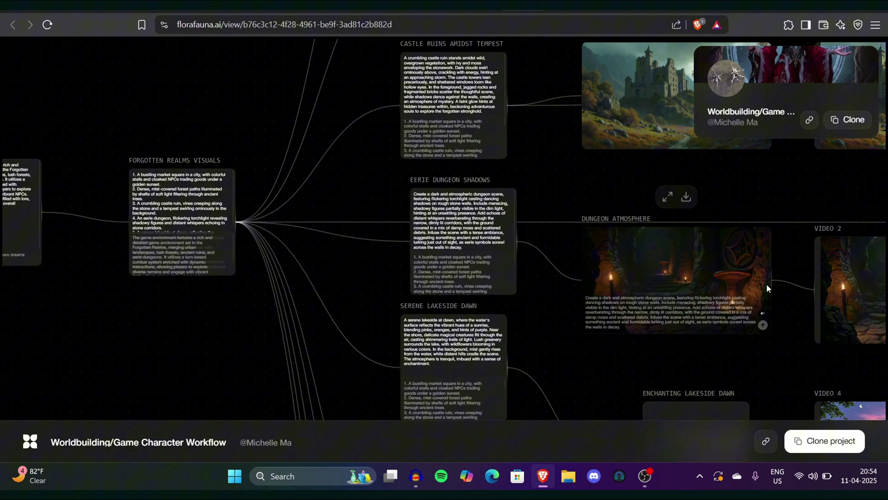
scroll(766, 285, "up", 1)
scroll(355, 245, "up", 2)
scroll(354, 245, "up", 1)
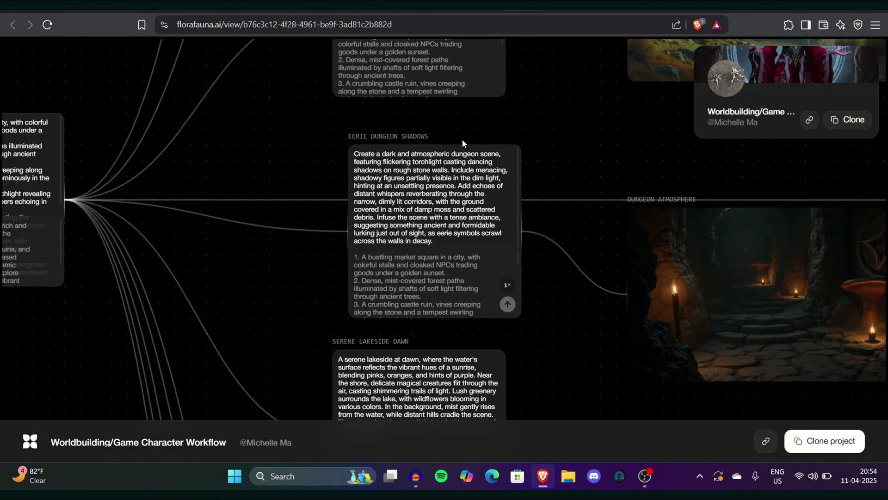
- Check the dungeon image and Video 2 context menus without saving, then head to the lakeside nodes
mouse_move(463, 235)
scroll(607, 160, "right", 3)
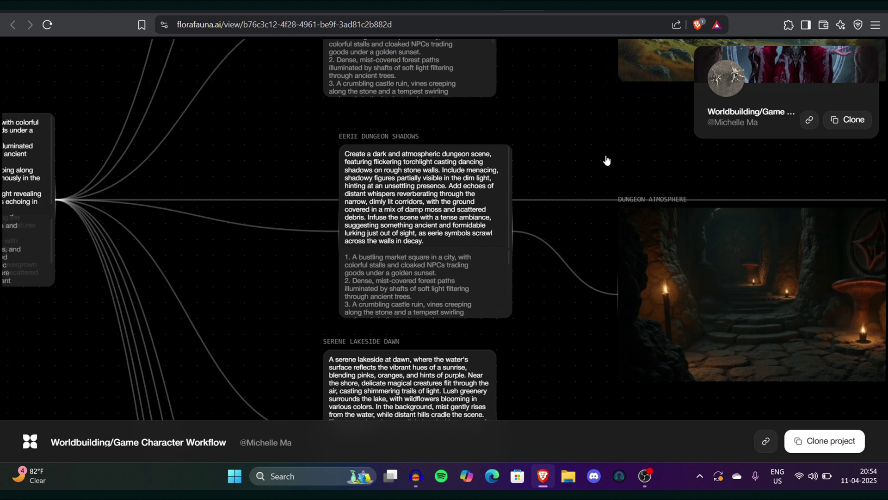
right_click(798, 303)
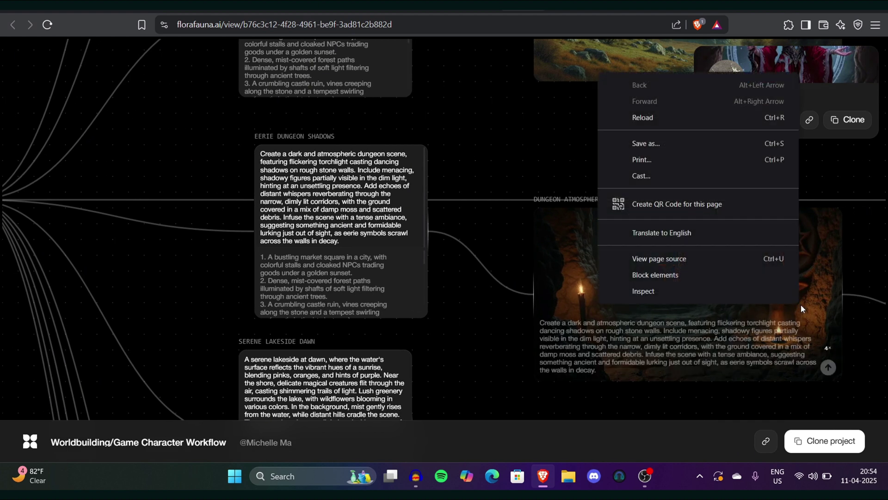
left_click(862, 358)
scroll(862, 359, "right", 3)
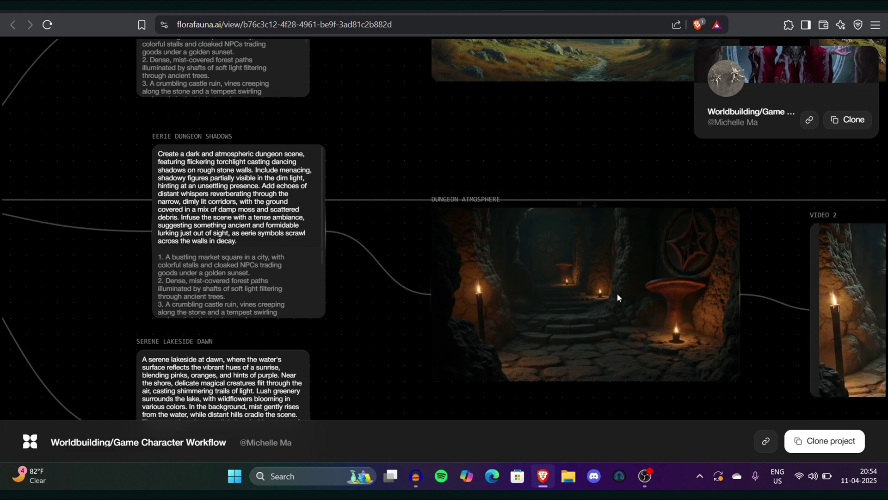
right_click(814, 239)
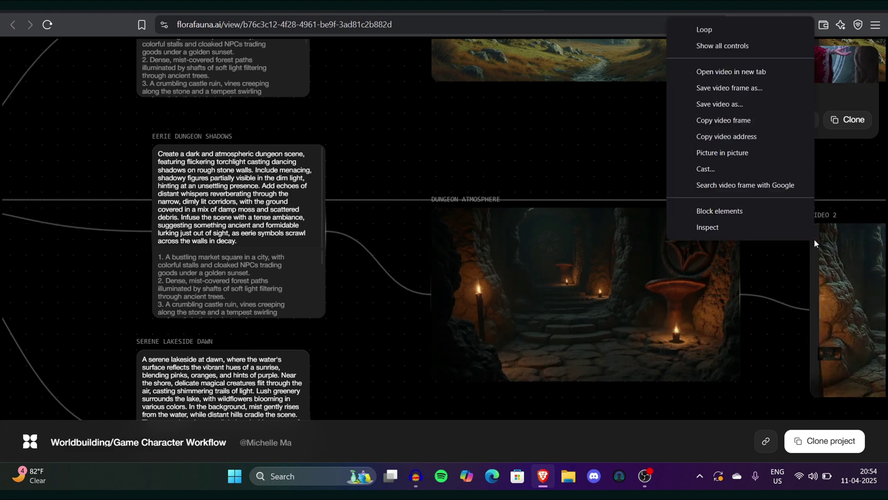
left_click(772, 277)
scroll(782, 205, "down", 2)
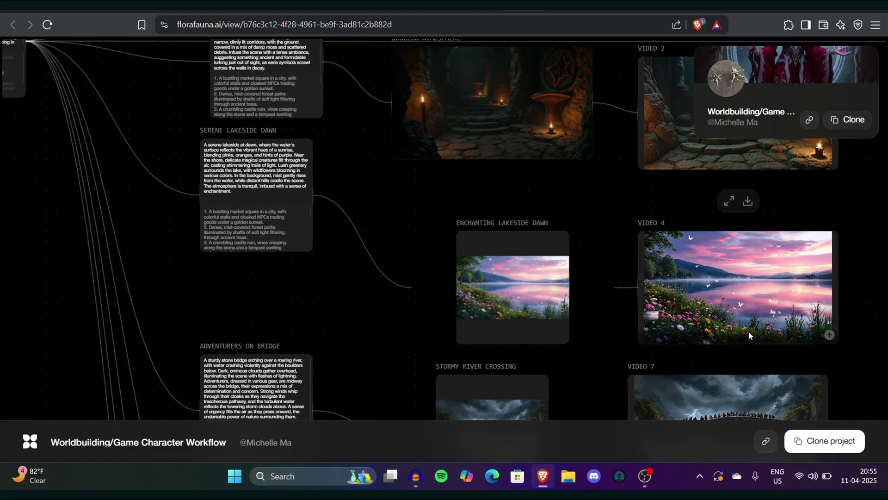
- Zoom in on Video 4, then around the Stormy River Crossing image and Video 7
scroll(748, 331, "up", 1)
scroll(749, 331, "up", 1)
mouse_move(512, 287)
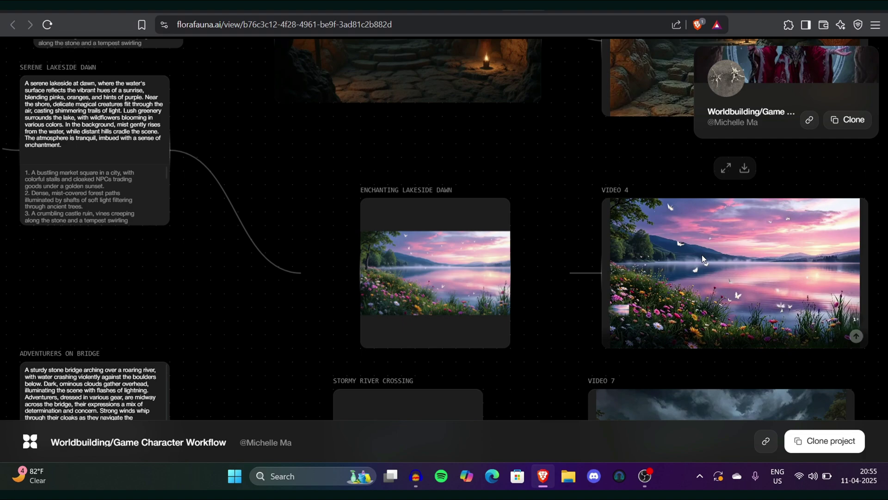
scroll(701, 254, "down", 2)
scroll(701, 255, "down", 2)
scroll(701, 254, "down", 2)
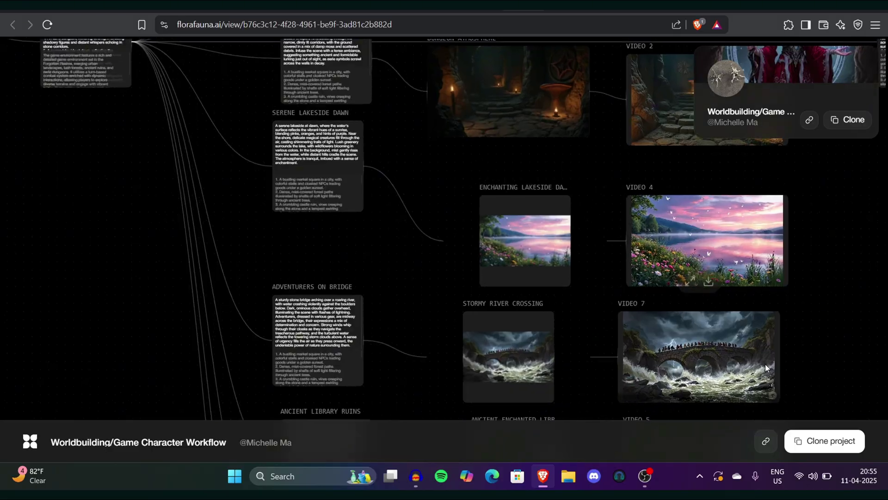
scroll(765, 368, "up", 2)
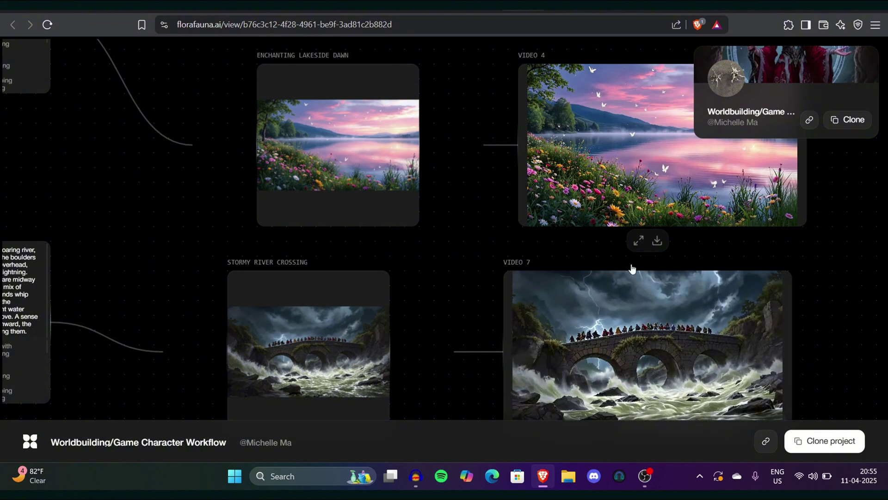
- Zoom out to the whole graph, then zoom in on the warrior character nodes
scroll(632, 268, "down", 2)
scroll(771, 224, "down", 5)
scroll(771, 223, "up", 2)
scroll(771, 224, "up", 2)
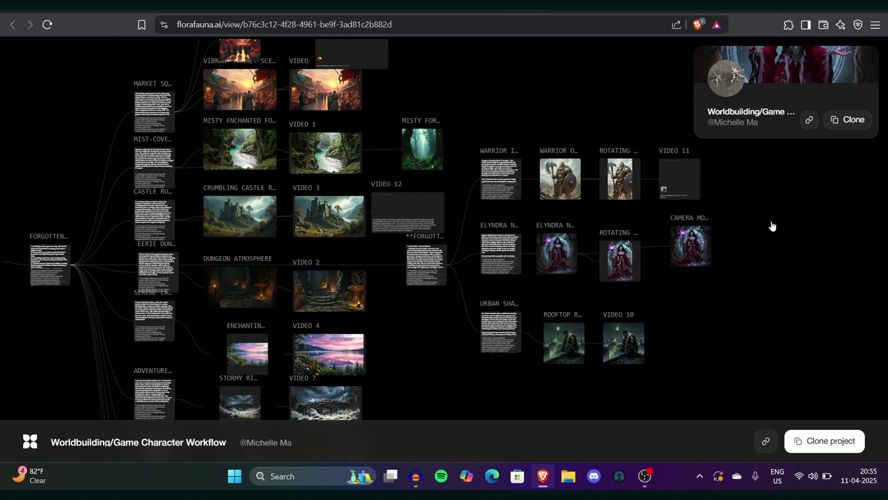
scroll(771, 226, "up", 2)
scroll(772, 226, "up", 2)
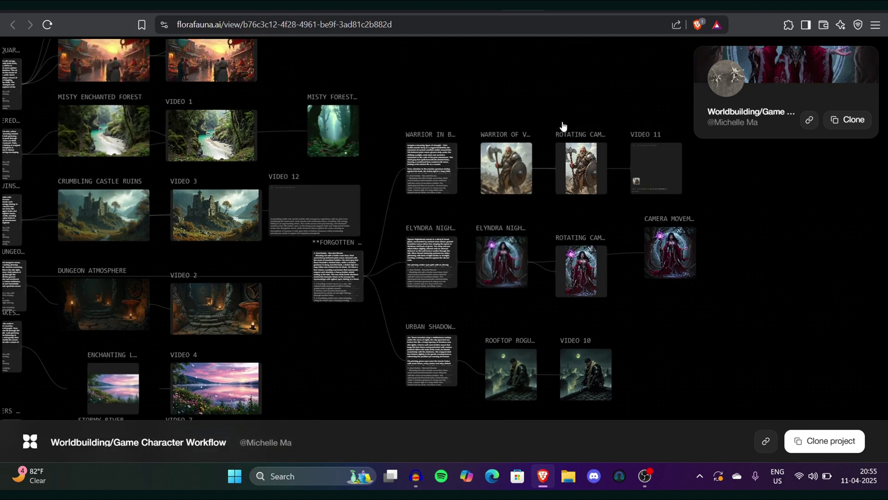
scroll(563, 126, "up", 1)
scroll(563, 126, "up", 1)
scroll(563, 126, "up", 1)
scroll(563, 126, "up", 1)
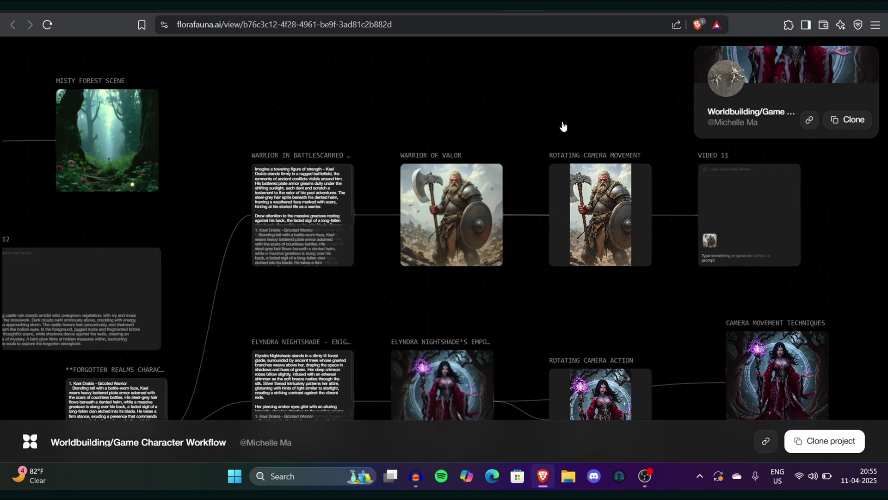
scroll(562, 126, "up", 2)
scroll(562, 125, "up", 1)
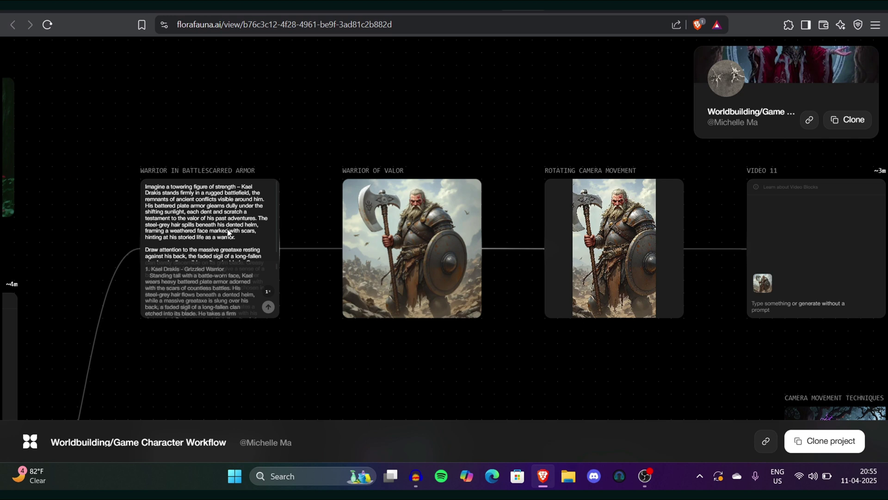
- Highlight the Warrior in Battlescarred Armor prompt text to read it
mouse_move(302, 214)
left_click_drag(148, 190, 238, 275)
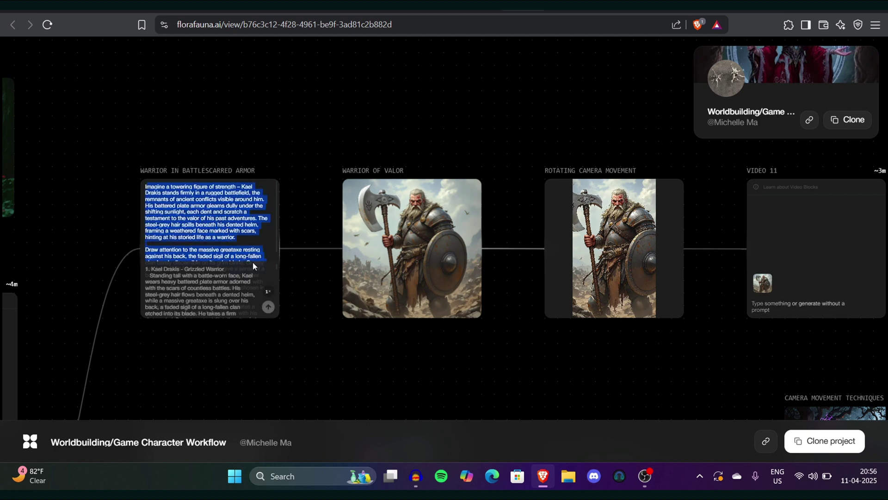
scroll(437, 241, "up", 2)
scroll(437, 241, "up", 1)
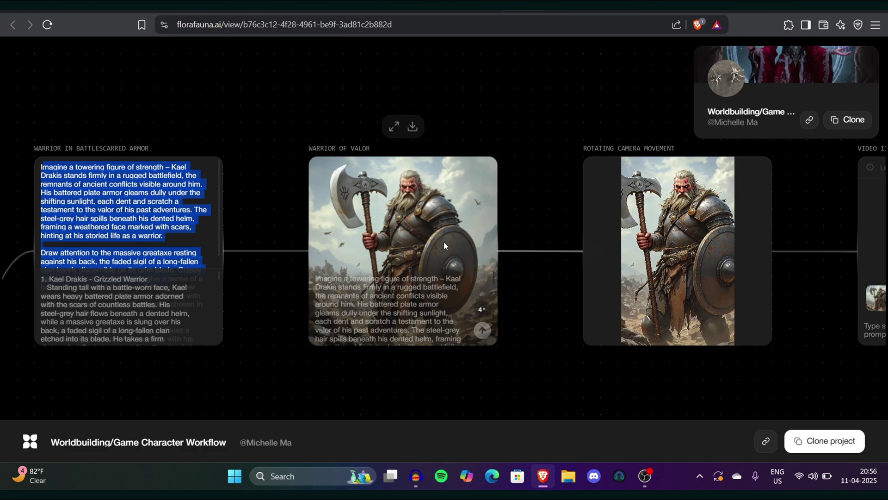
scroll(740, 287, "down", 5)
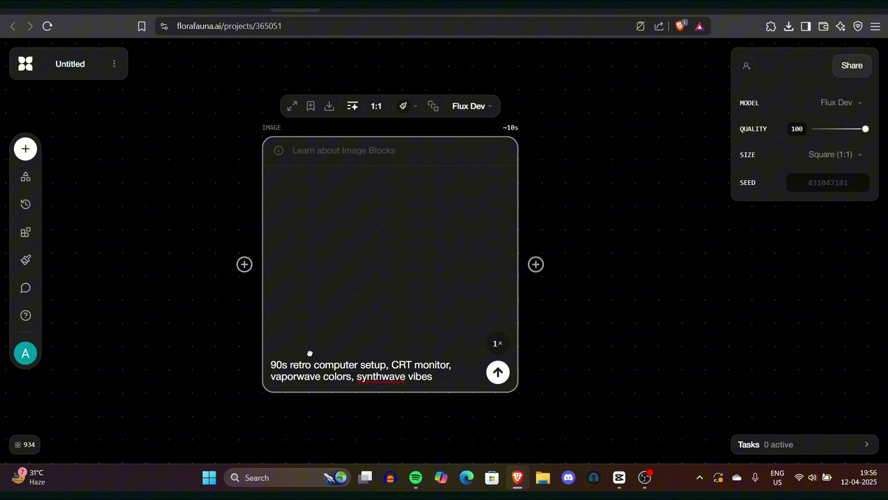
- Review the Flux Dev model and style options, then generate the 90s retro computer image
left_click(490, 83)
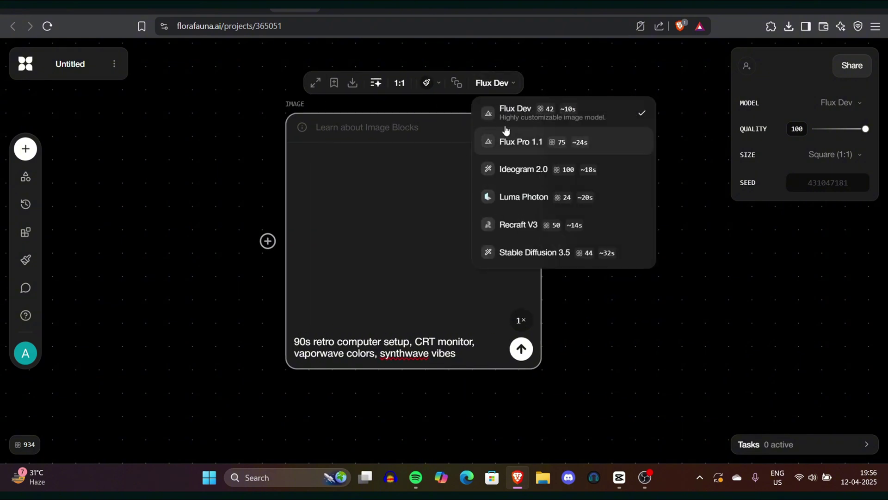
left_click(423, 81)
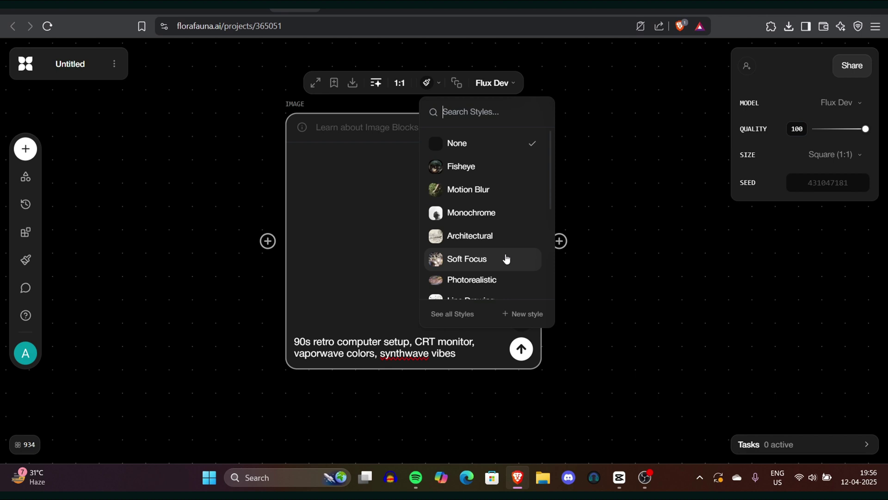
left_click(521, 350)
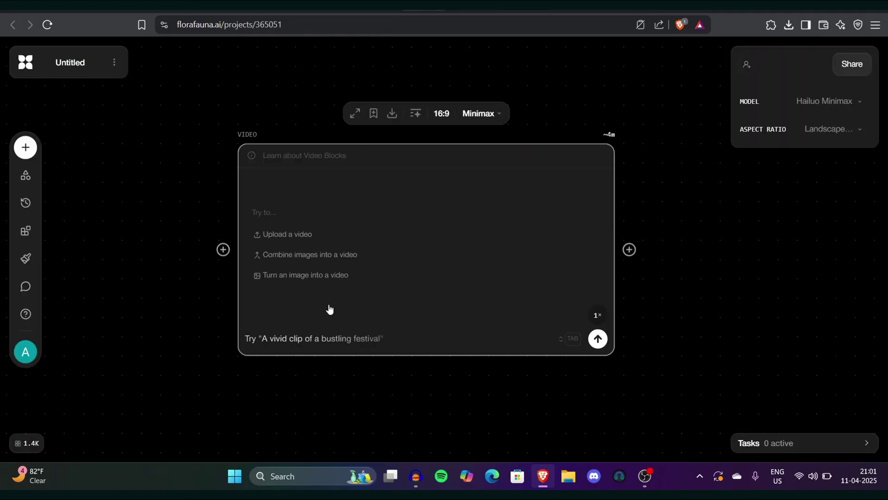
- Generate a cinematic slow-motion robot-in-a-flooded-street video with Lightricks LTXV
type("a robot walking alone in a flooded street, slow motion, cinematic lighting, Blade Runner aesthetic")
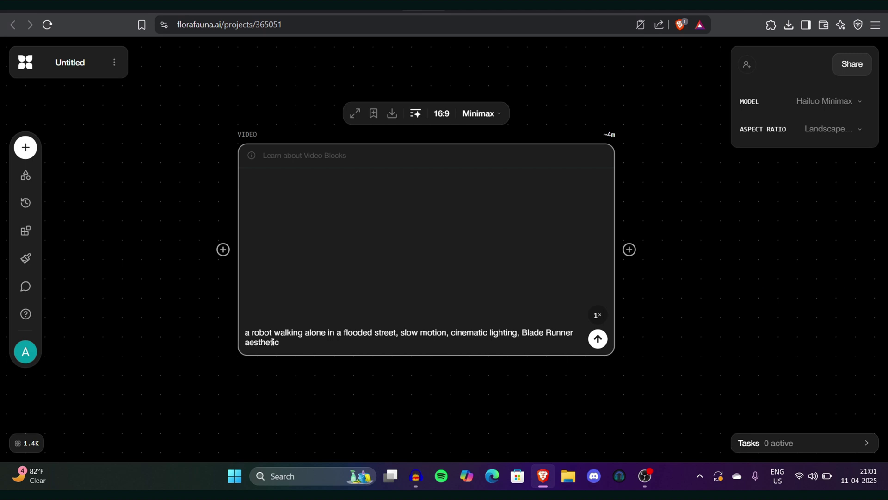
left_click(487, 115)
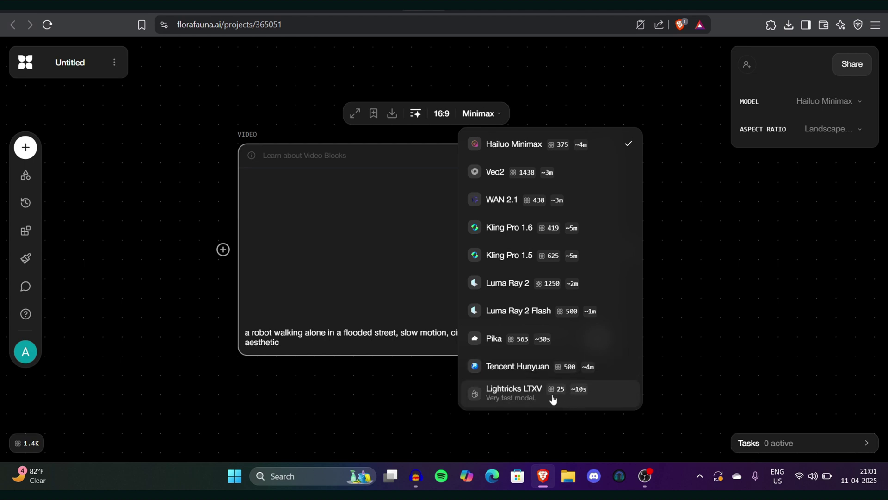
left_click(553, 399)
left_click(598, 342)
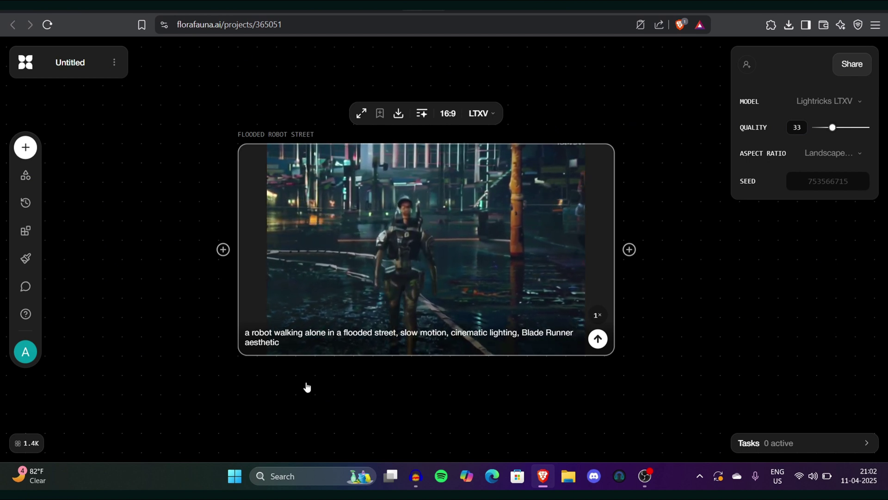
- Switch the video model from LTXV to WAN 2.1 and regenerate the flooded-street robot clip
left_click(481, 116)
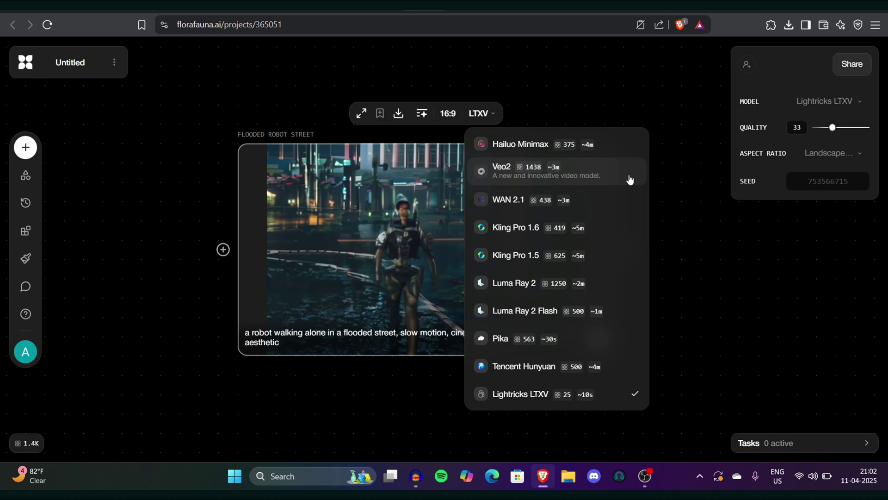
left_click(599, 211)
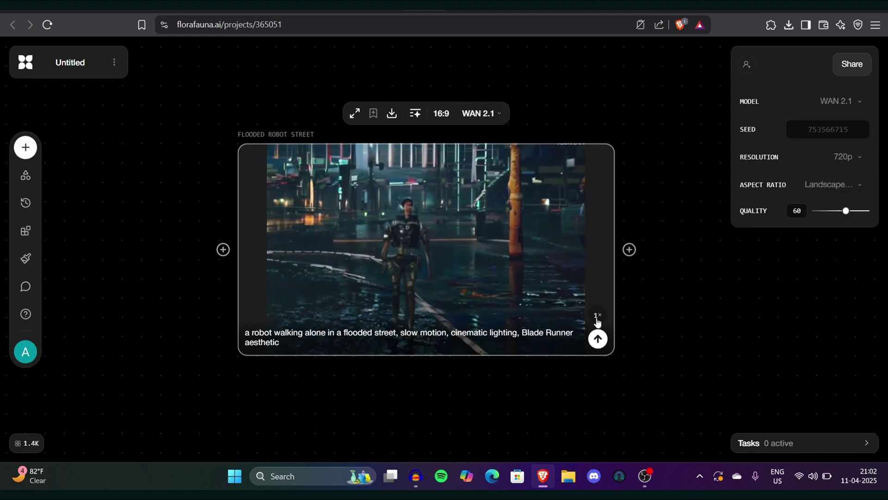
left_click(598, 339)
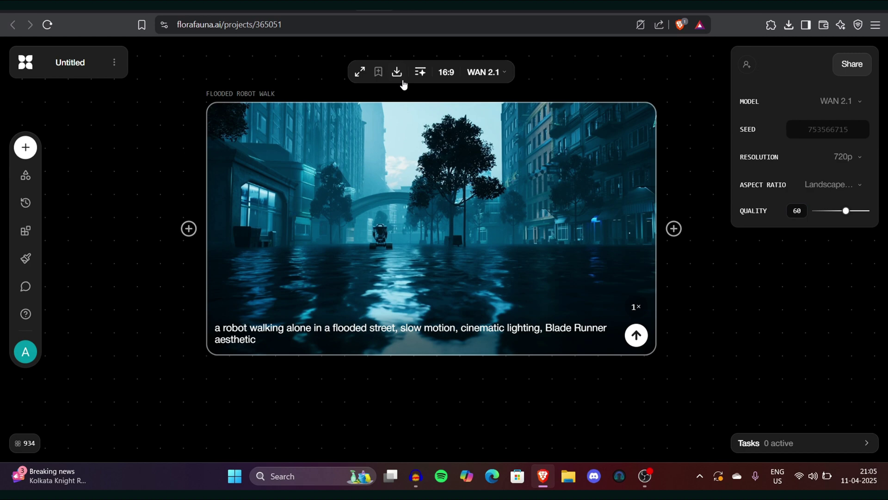
- Save the WAN 2.1 robot clip to disk as an MP4, then move to the Whisk flow
left_click(399, 82)
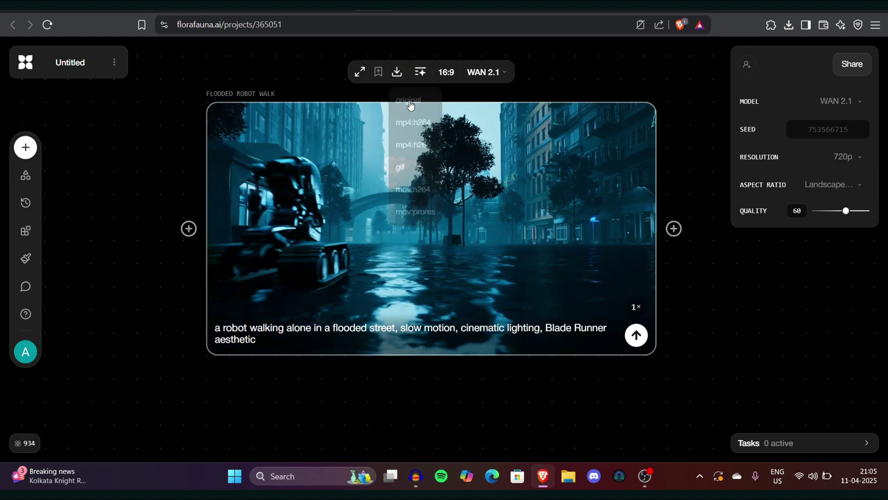
left_click(371, 253)
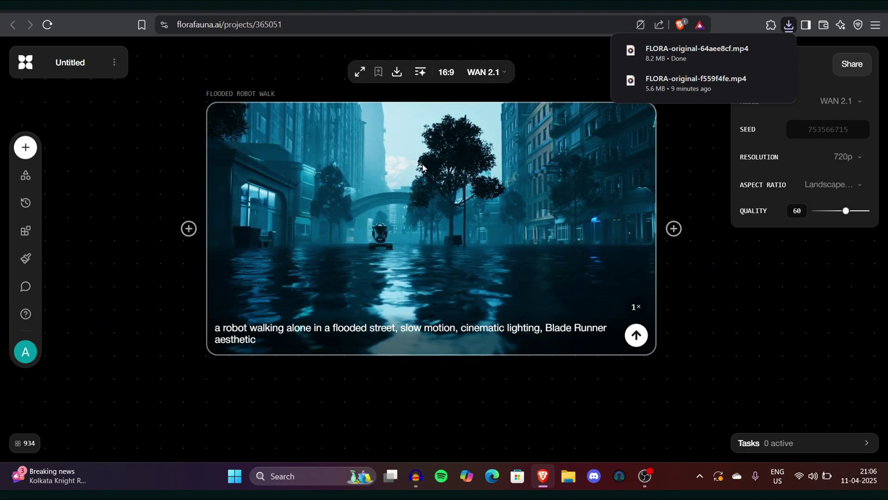
scroll(423, 165, "up", 2)
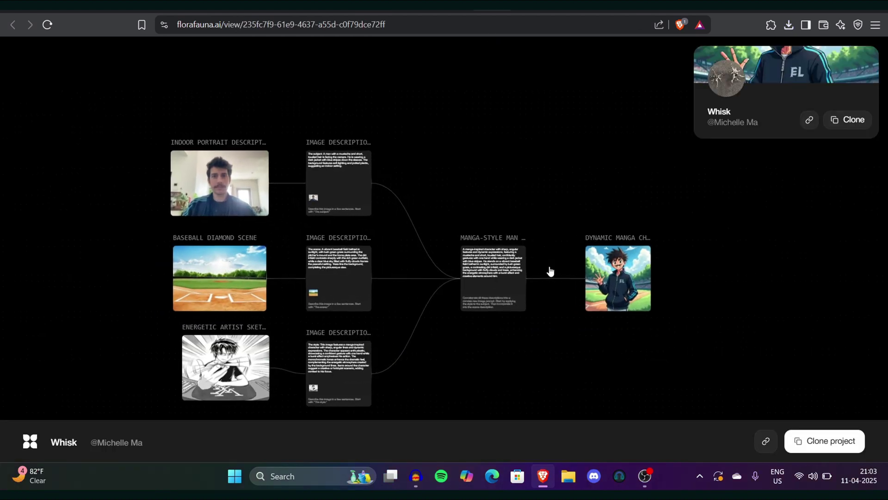
- Zoom and pan away from the Whisk manga flow to the Sportscar Motion Design flow
scroll(178, 246, "up", 3)
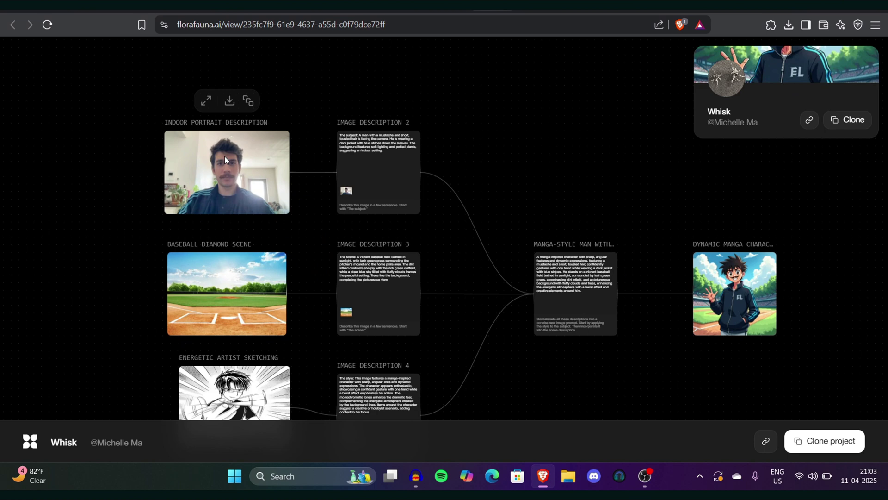
scroll(224, 156, "up", 2)
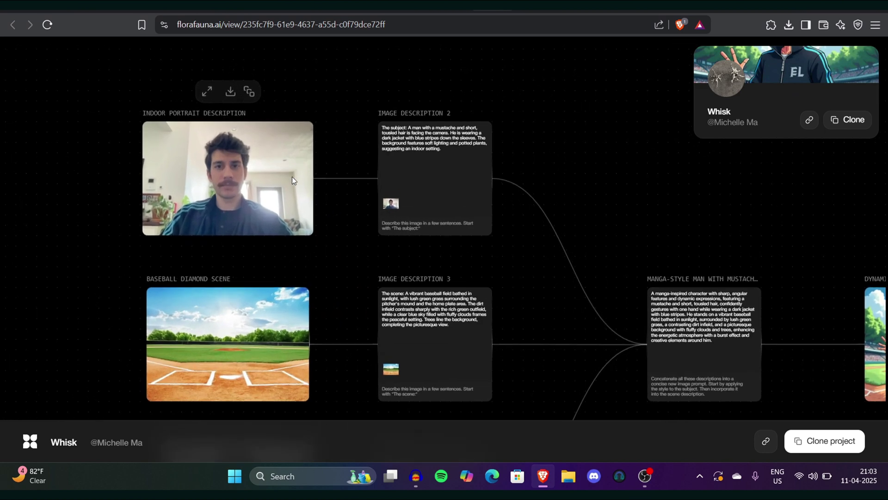
scroll(342, 298, "down", 2)
scroll(342, 297, "down", 2)
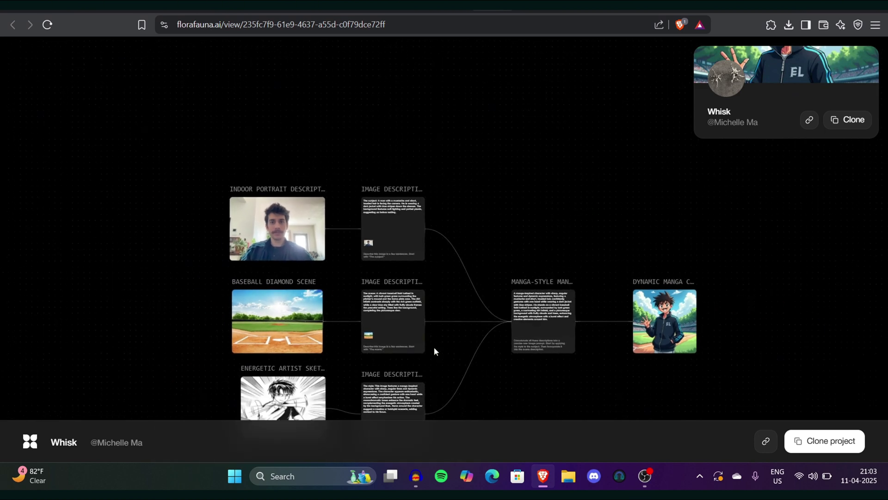
scroll(504, 287, "down", 3)
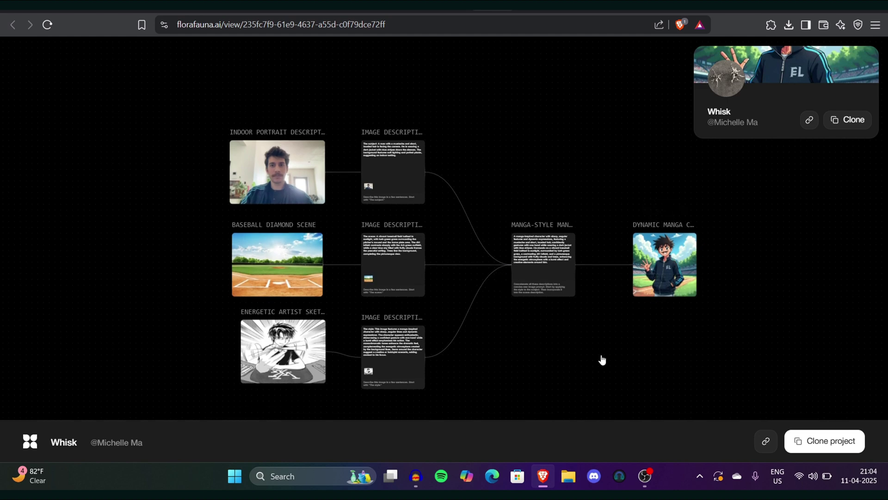
scroll(601, 360, "down", 3)
scroll(601, 360, "right", 4)
scroll(601, 360, "right", 4)
scroll(602, 359, "left", 3)
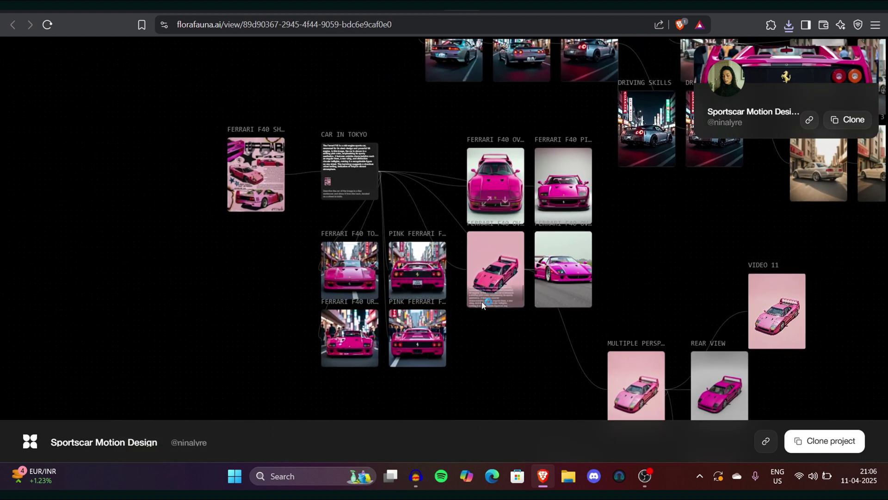
- Zoom in on the pink Ferrari F40 image and video nodes
scroll(482, 305, "up", 2)
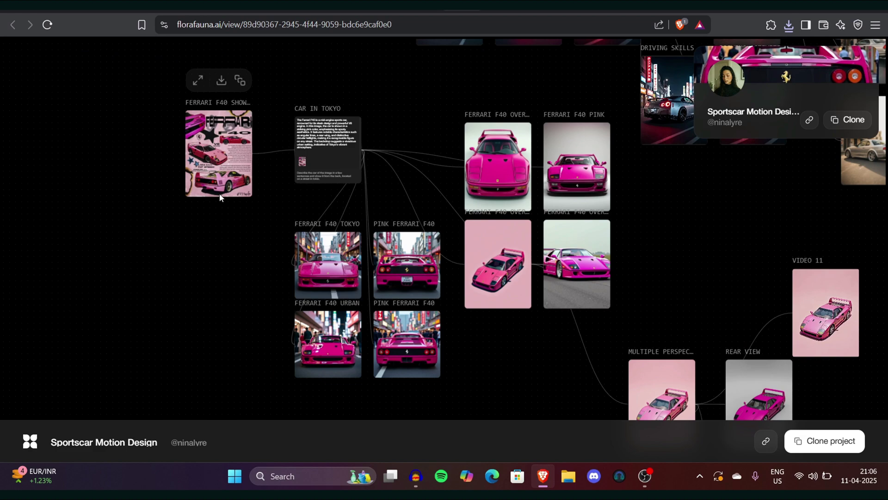
scroll(220, 198, "up", 4)
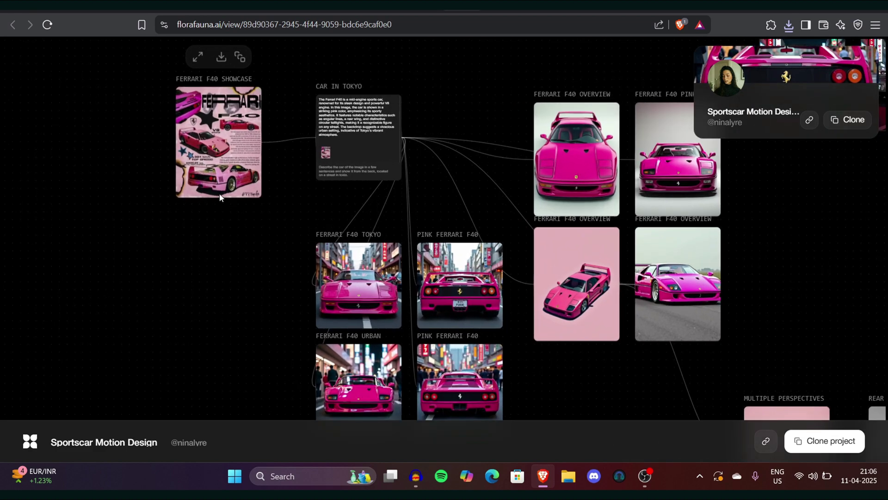
scroll(161, 65, "up", 2)
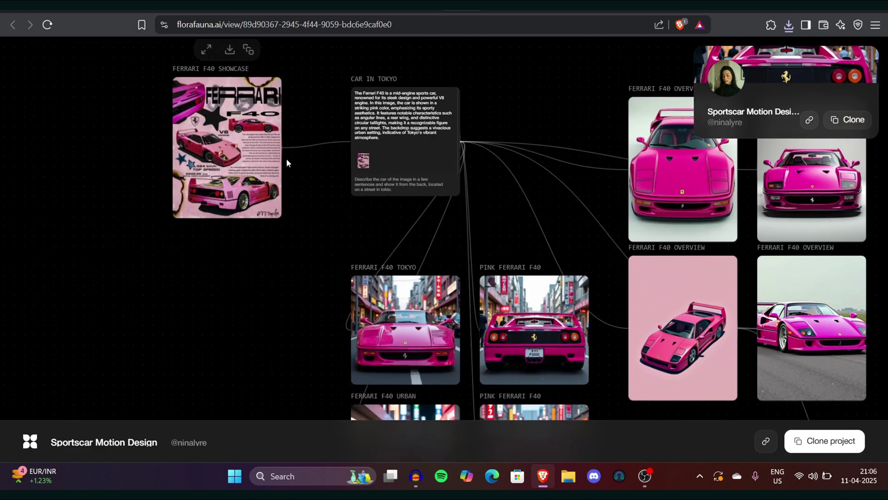
scroll(410, 82, "up", 2)
scroll(410, 81, "up", 2)
scroll(411, 81, "up", 2)
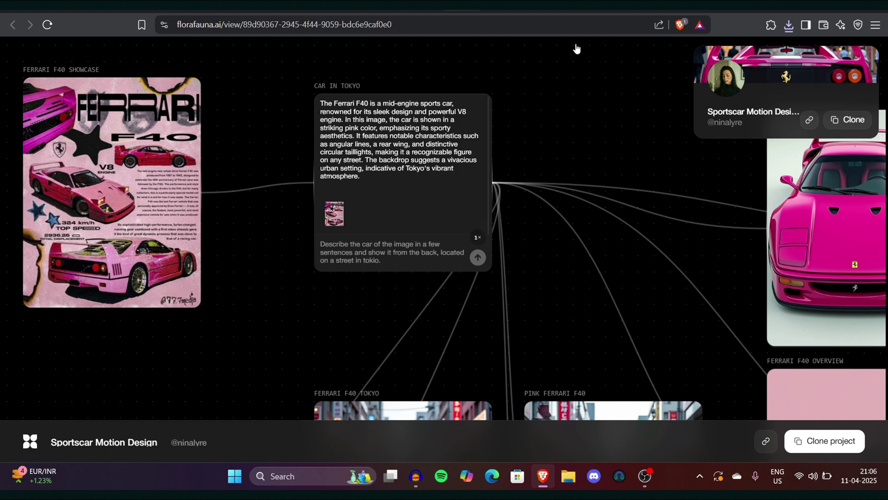
- Move over to the Marketing Reel WorkFlow with its Max and Bella dog-story nodes
scroll(587, 383, "down", 3)
right_click(594, 343)
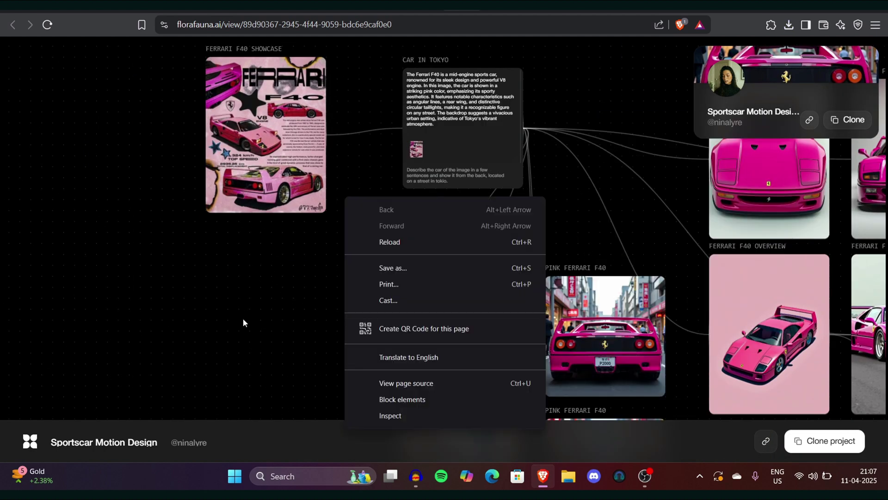
scroll(629, 293, "right", 3)
scroll(724, 360, "right", 3)
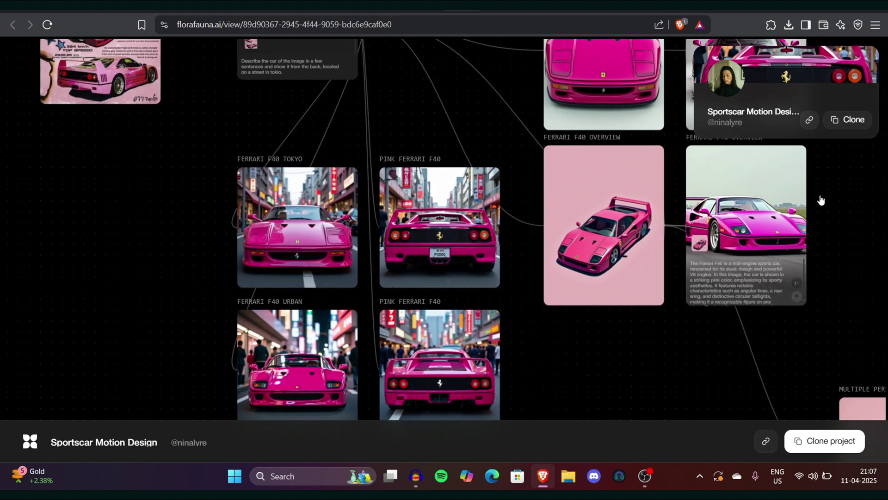
scroll(821, 198, "up", 3)
scroll(814, 222, "up", 2)
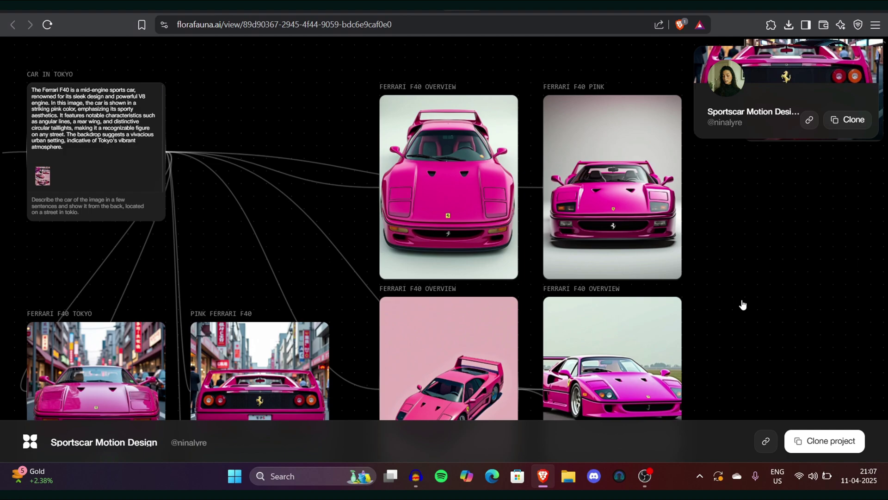
scroll(742, 304, "down", 5)
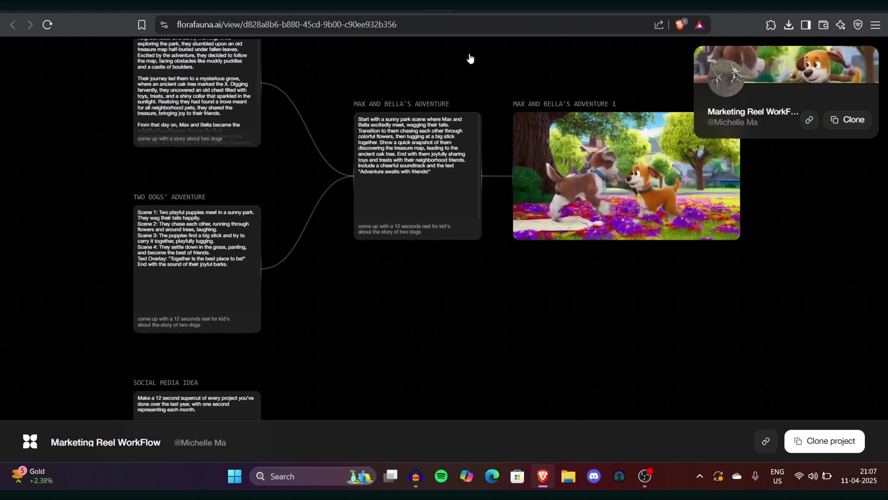
scroll(481, 109, "up", 3)
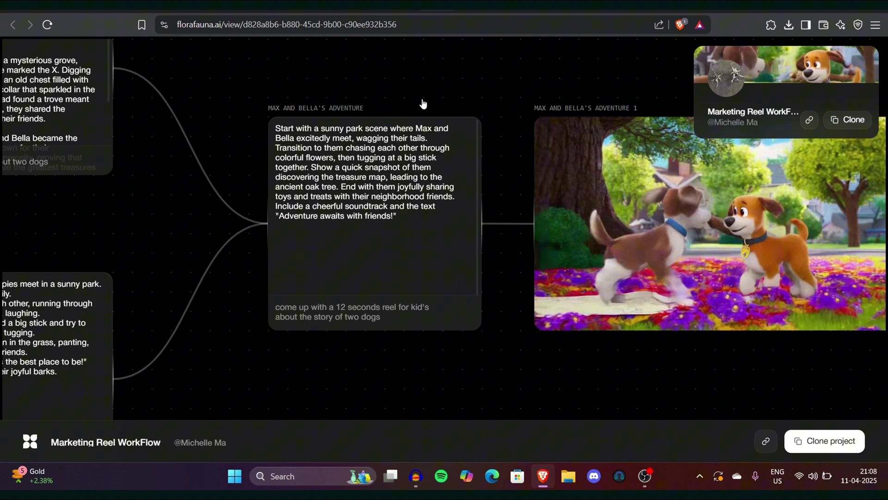
scroll(423, 103, "down", 3)
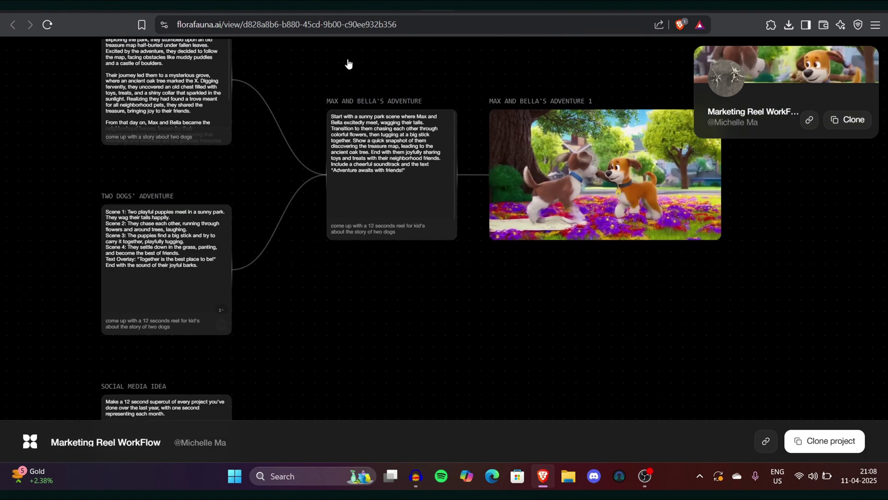
scroll(682, 138, "up", 3)
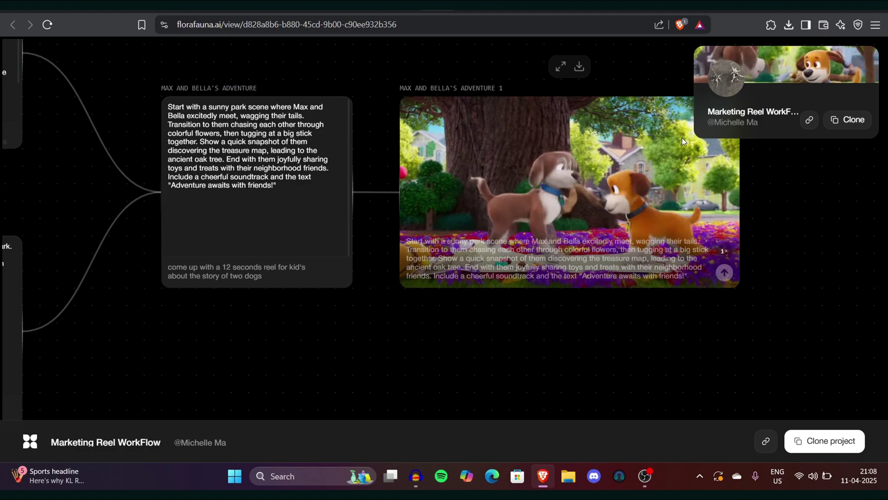
scroll(682, 137, "up", 3)
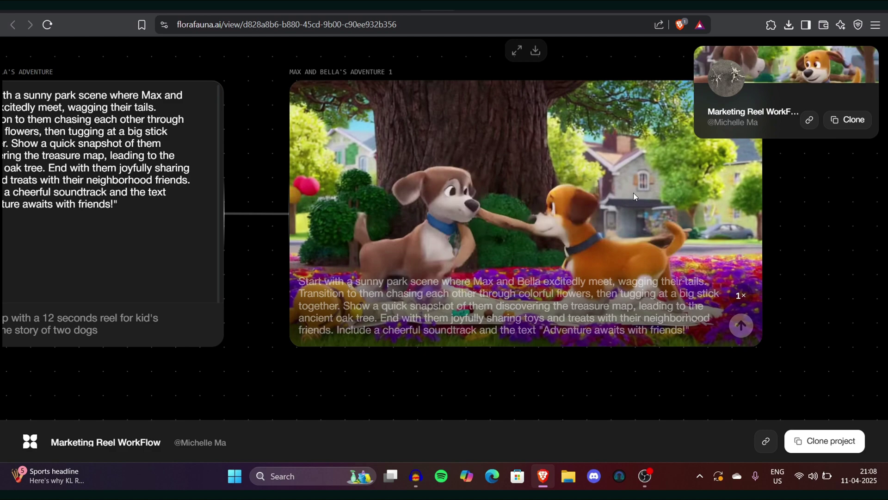
scroll(634, 192, "down", 3)
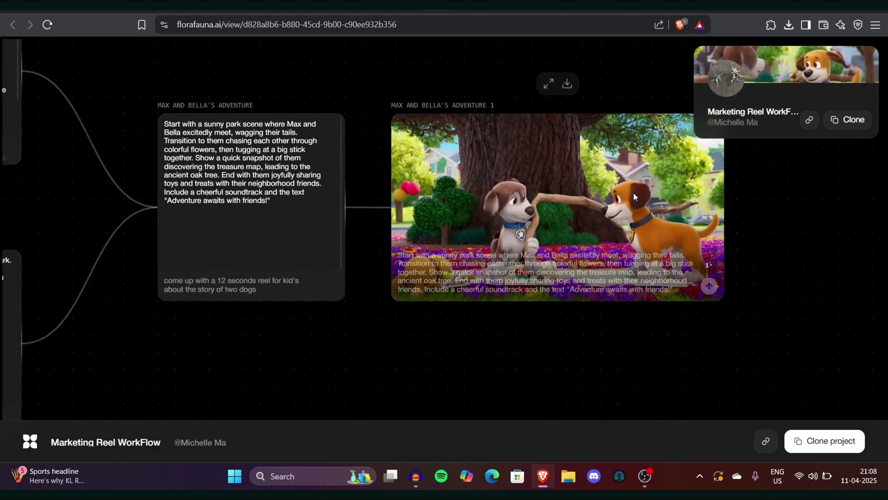
scroll(633, 193, "down", 2)
scroll(633, 194, "down", 1)
scroll(634, 194, "down", 1)
scroll(634, 193, "down", 1)
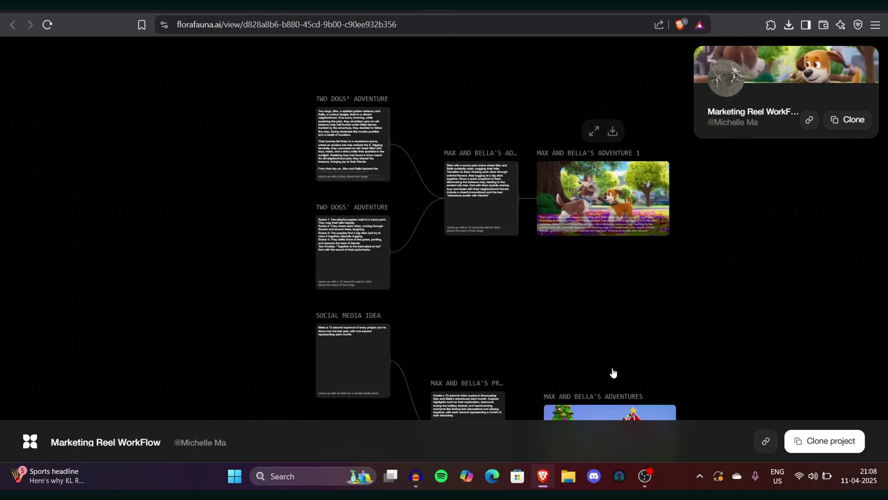
right_click(609, 375)
left_click(476, 346)
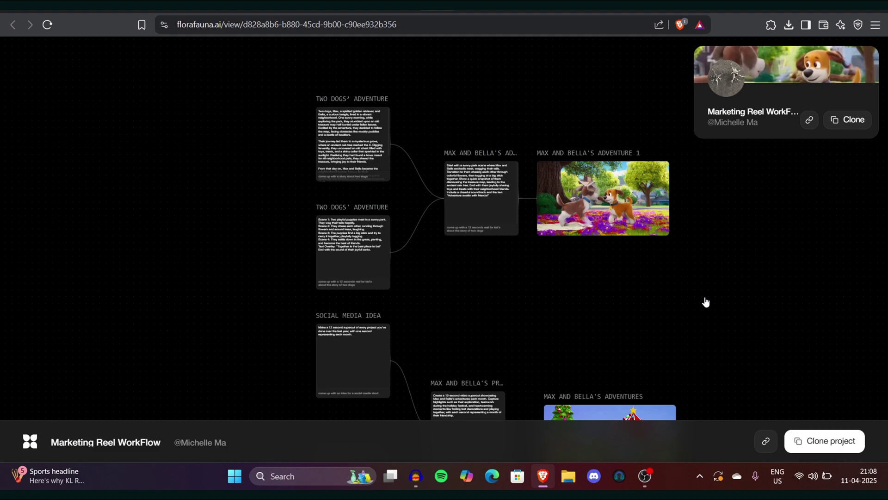
scroll(706, 302, "down", 5)
scroll(709, 285, "down", 1)
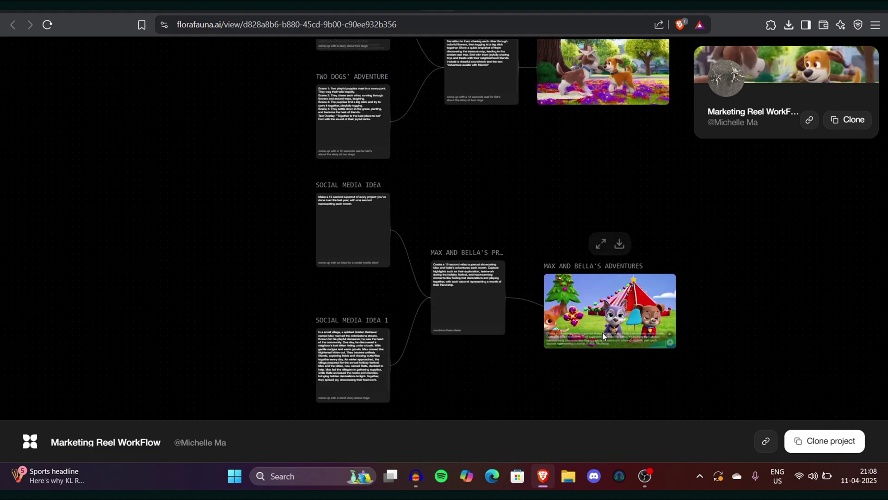
scroll(614, 326, "up", 1)
scroll(615, 327, "up", 1)
scroll(615, 326, "up", 1)
scroll(615, 326, "up", 2)
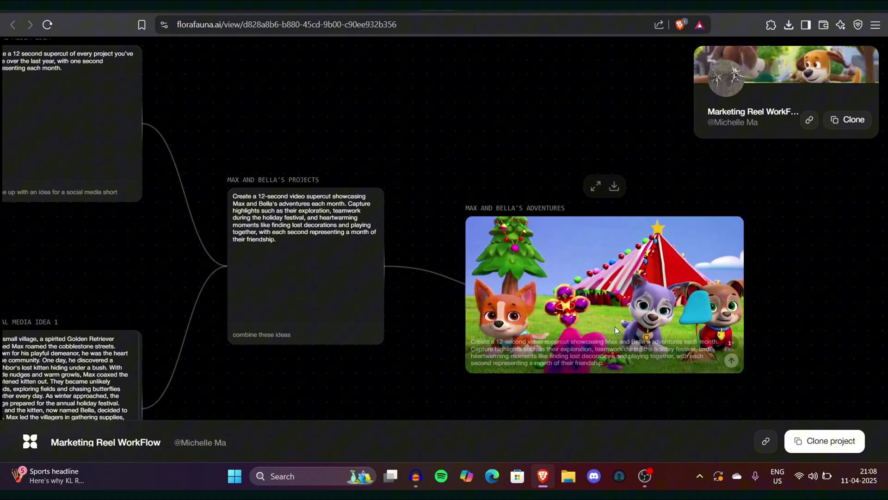
scroll(614, 326, "up", 1)
scroll(674, 240, "up", 1)
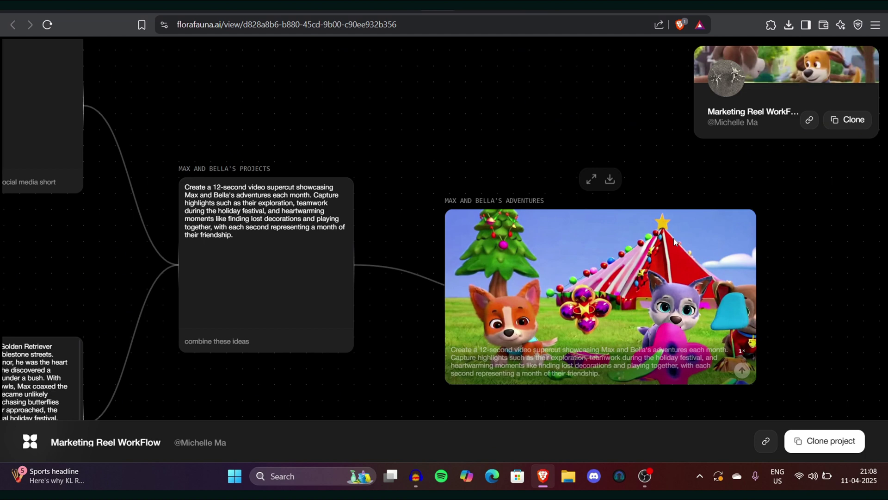
scroll(674, 241, "up", 1)
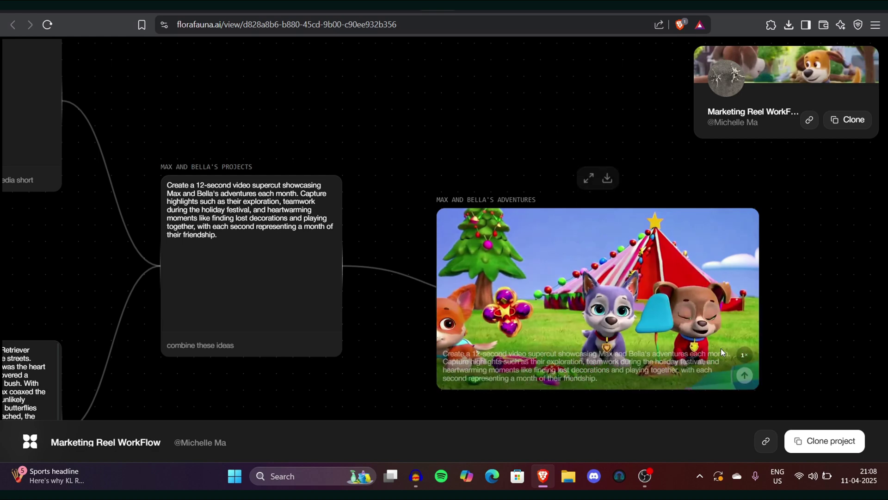
scroll(721, 348, "up", 1)
scroll(721, 347, "up", 2)
scroll(722, 365, "up", 2)
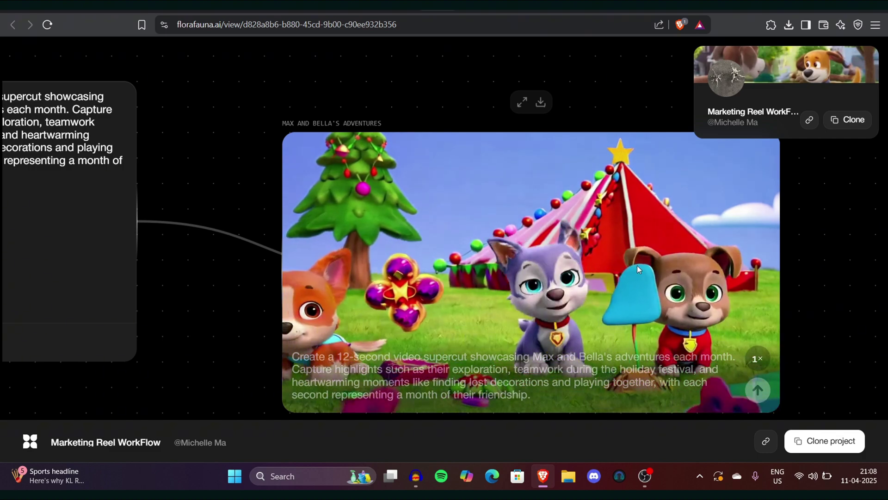
scroll(637, 265, "down", 1)
scroll(634, 267, "down", 2)
scroll(624, 273, "down", 2)
scroll(615, 277, "down", 2)
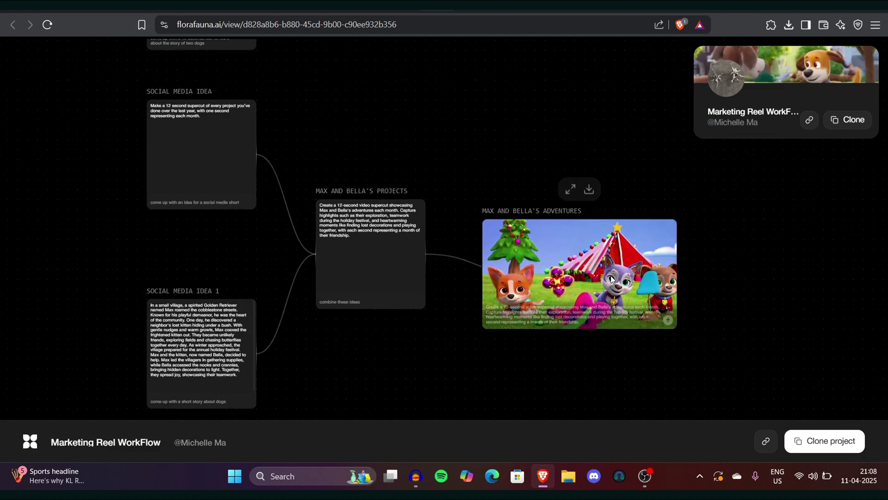
scroll(610, 278, "down", 2)
scroll(597, 296, "down", 2)
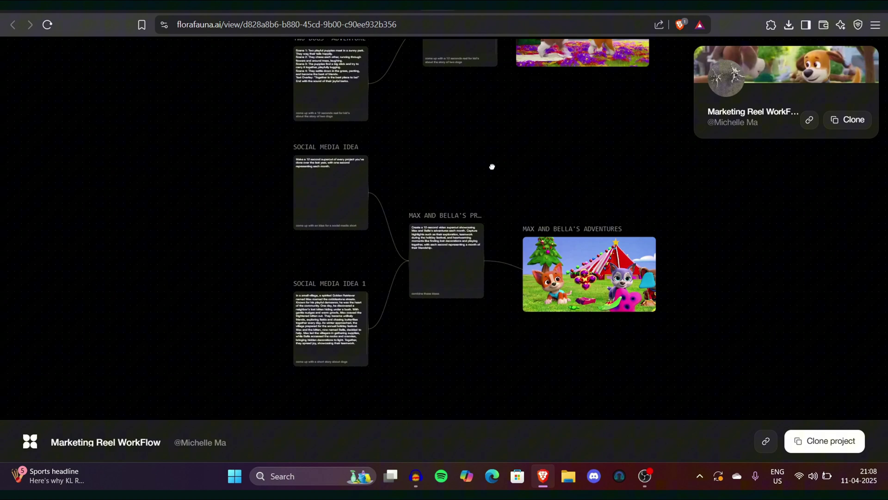
scroll(611, 275, "up", 5)
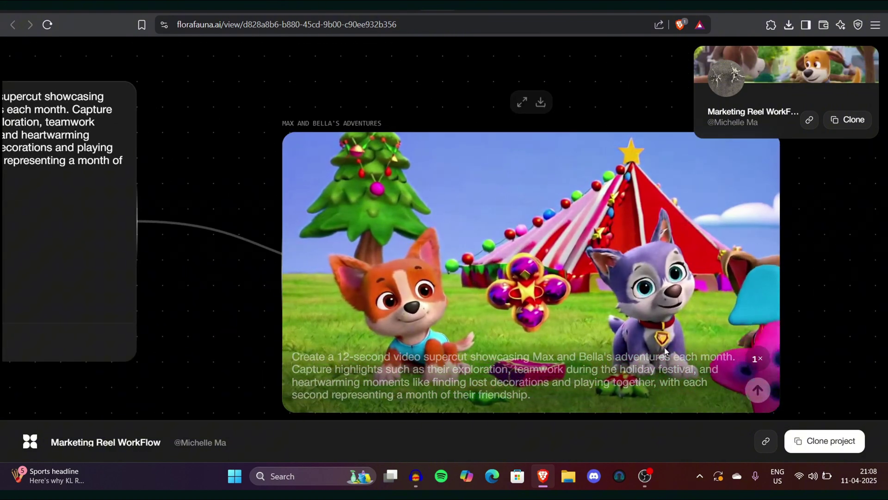
scroll(611, 279, "down", 1)
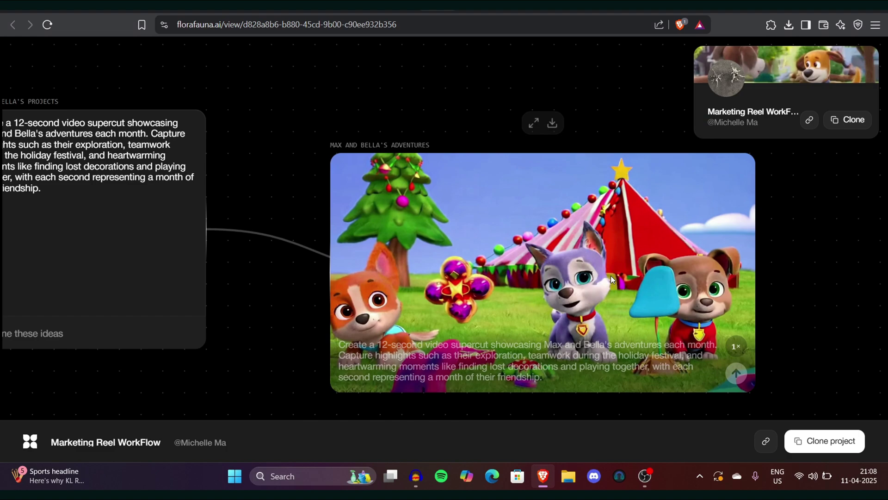
scroll(611, 279, "down", 2)
scroll(611, 279, "down", 1)
scroll(611, 279, "down", 2)
scroll(611, 279, "down", 1)
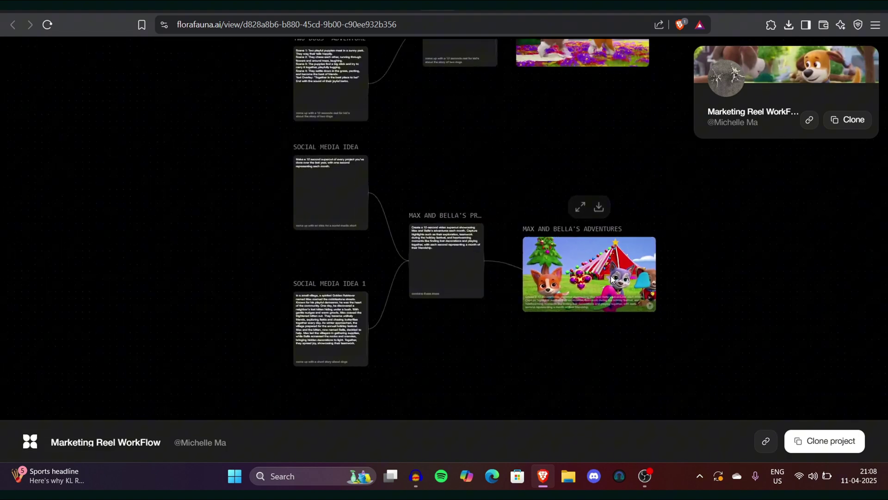